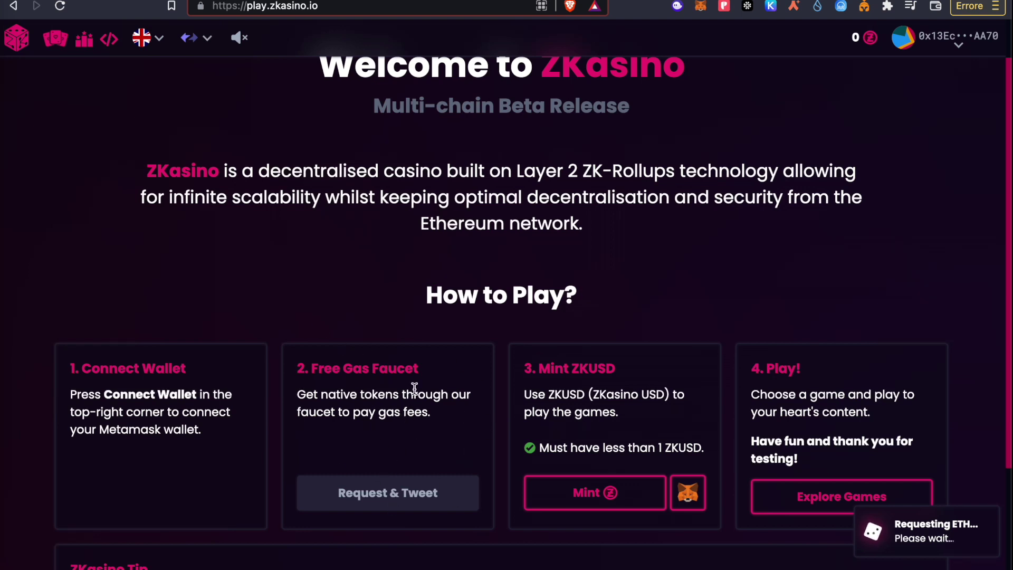
Step: Open goerlifaucet.com, copy the Airdrop account's address from the MetaMask wallet and paste it into the faucet's wallet address field
left_click(266, 1)
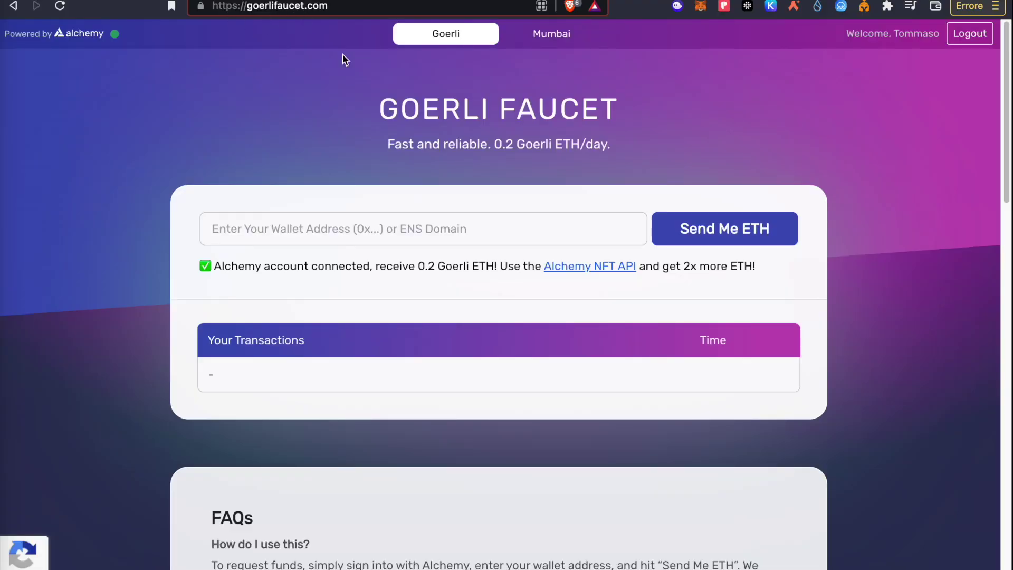
left_click(701, 6)
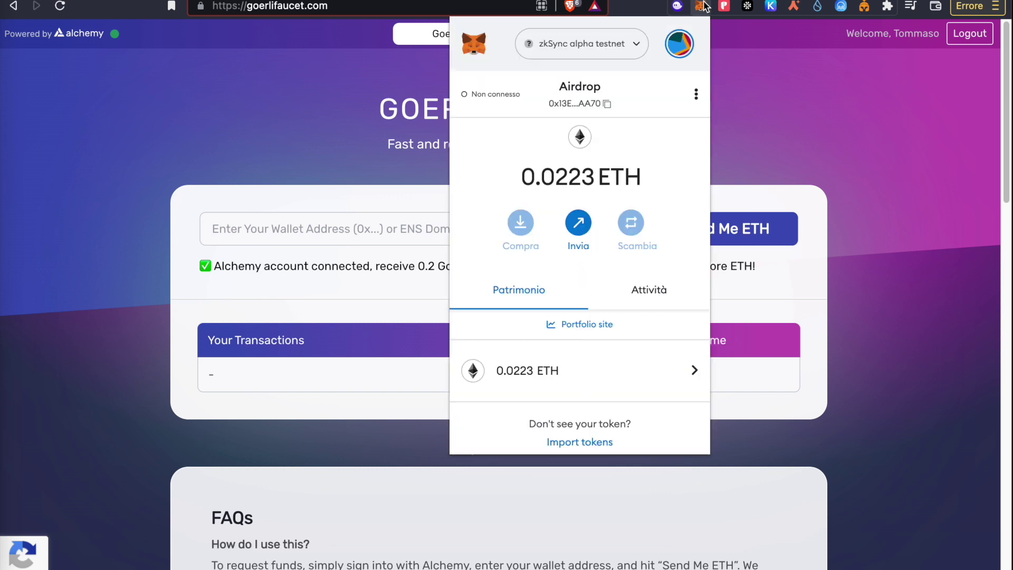
left_click(607, 105)
left_click(789, 106)
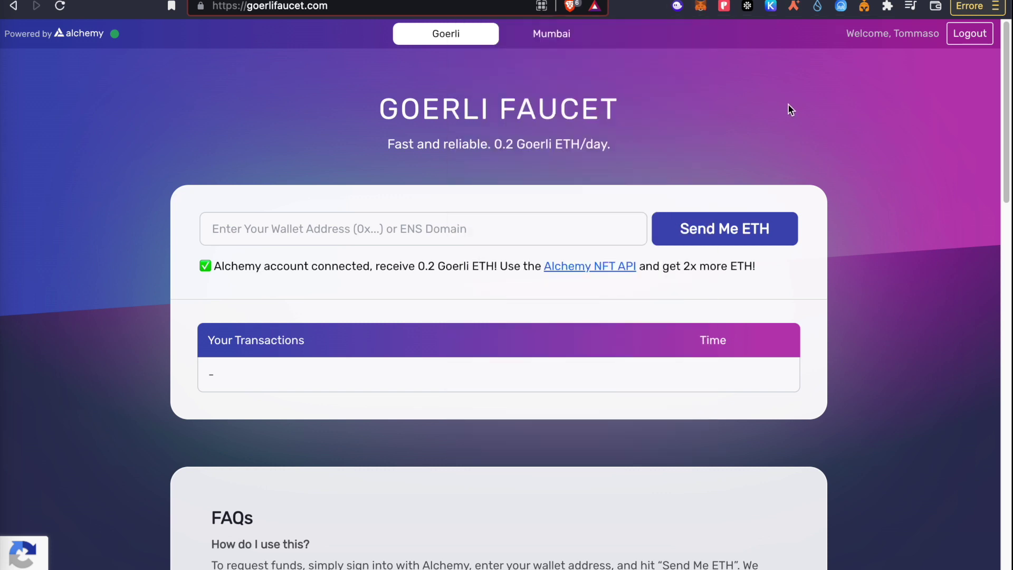
right_click(399, 230)
left_click(451, 337)
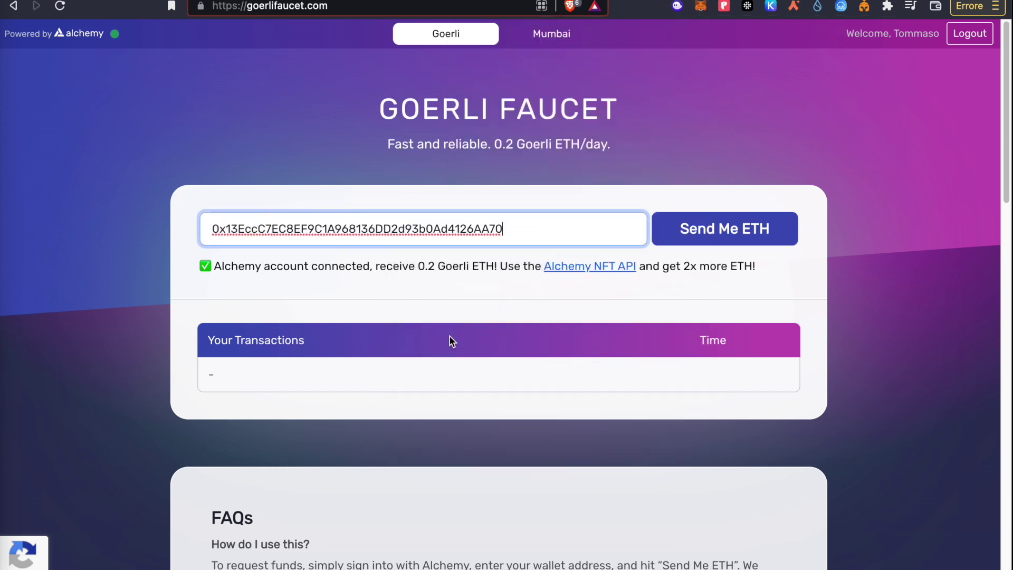
Step: Try to request Goerli ETH from the faucet for the entered wallet address
left_click(697, 237)
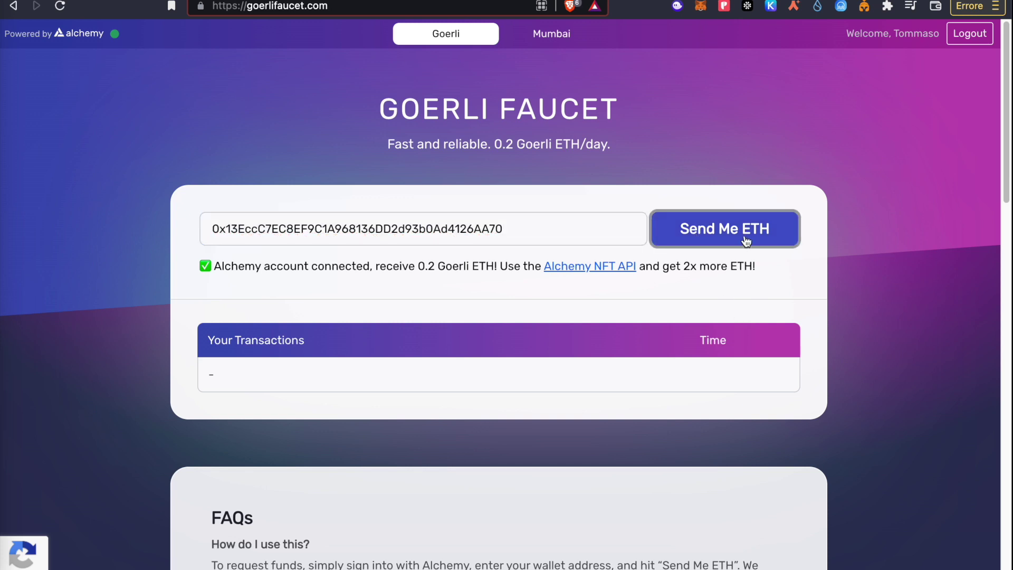
left_click(728, 229)
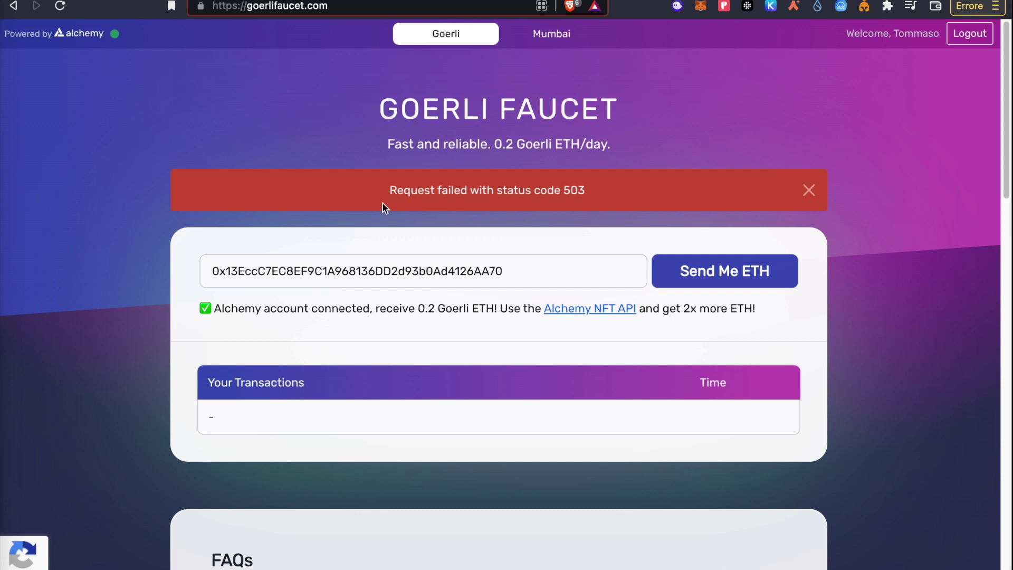
left_click(537, 276)
left_click(717, 278)
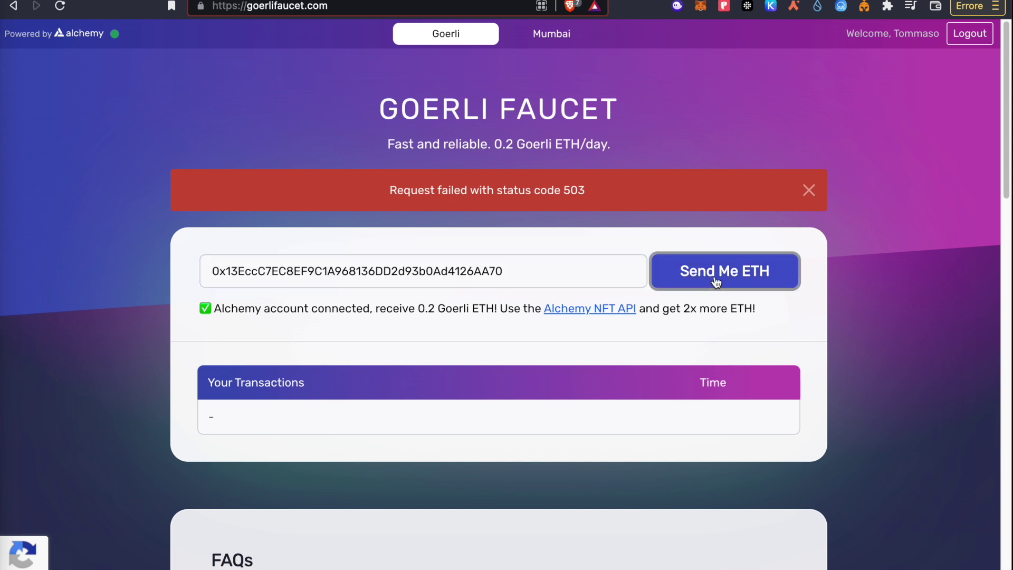
Step: Clear the faucet's wallet address, paste it again, resubmit the Goerli ETH request and dismiss the error banner
left_click_drag(509, 270, 257, 256)
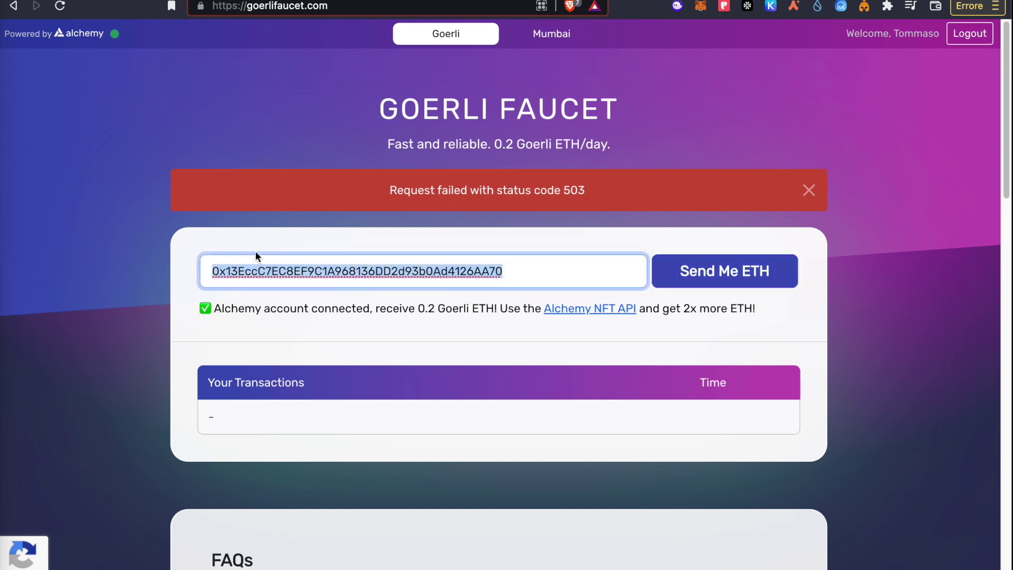
key("BackSpace")
right_click(281, 270)
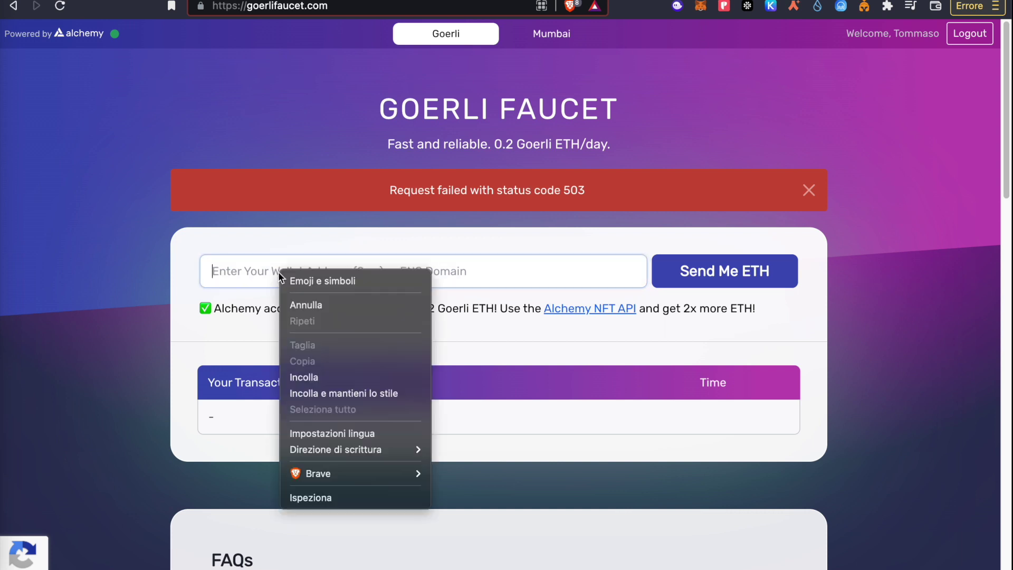
left_click(311, 376)
left_click(726, 282)
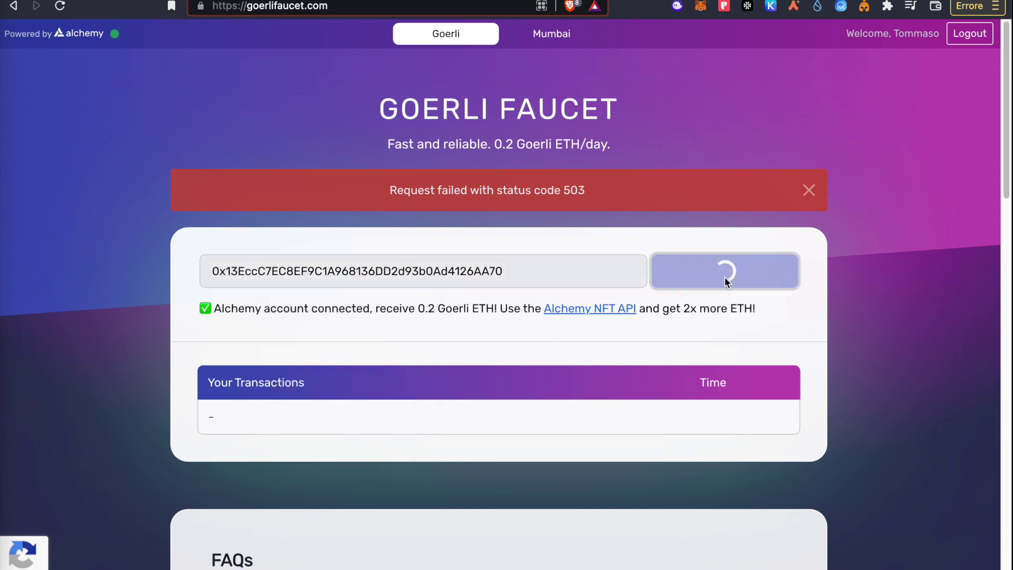
left_click(807, 191)
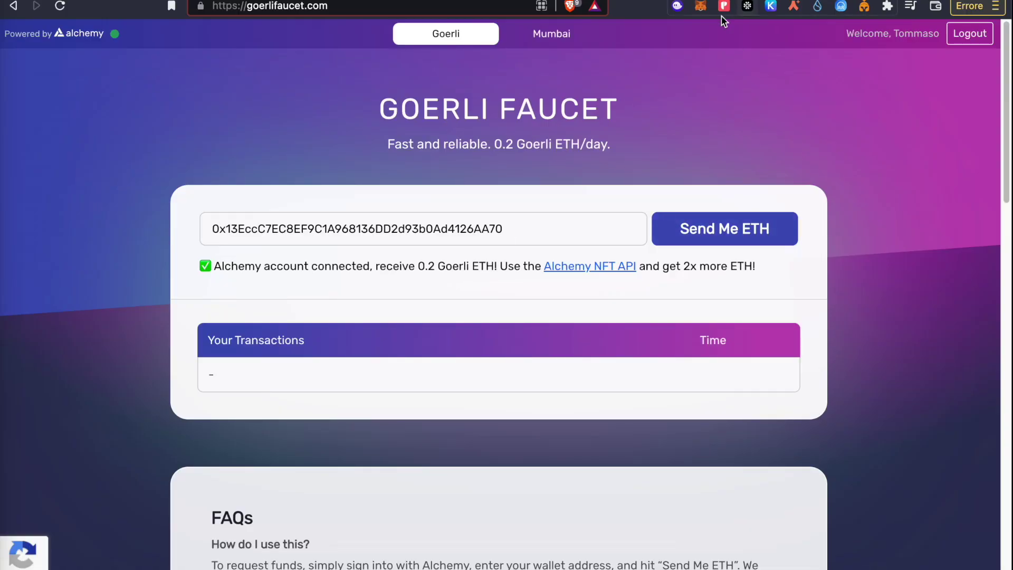
Step: Examine the MetaMask network list for the Goerli test network, leaving the selected network as it is
left_click(701, 7)
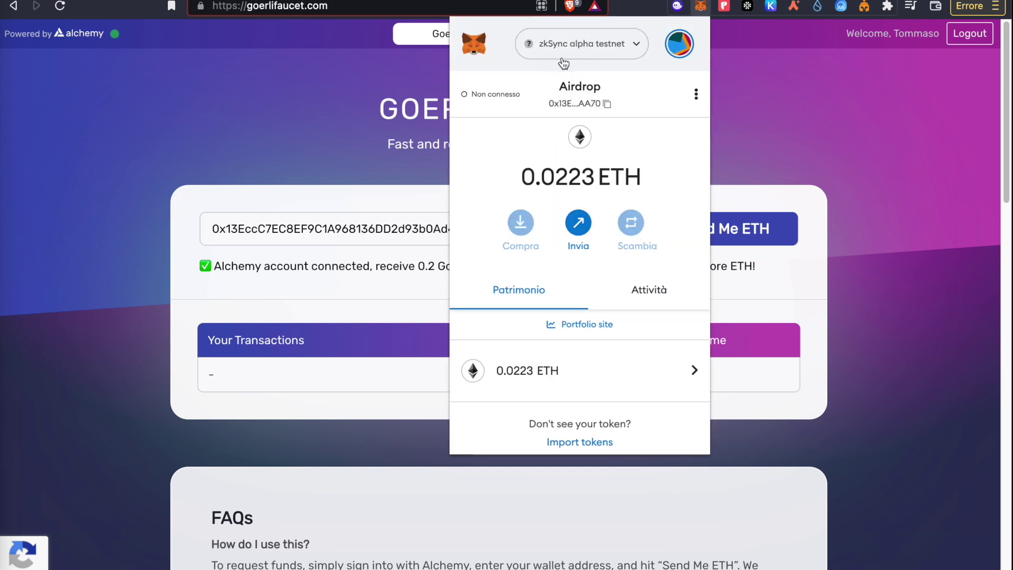
left_click(608, 46)
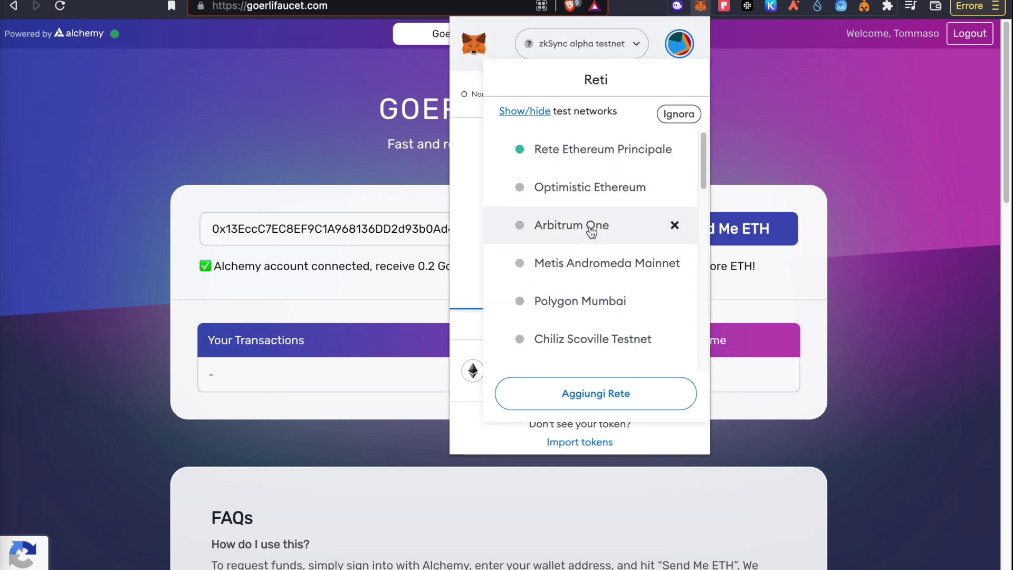
scroll(592, 228, "down", 5)
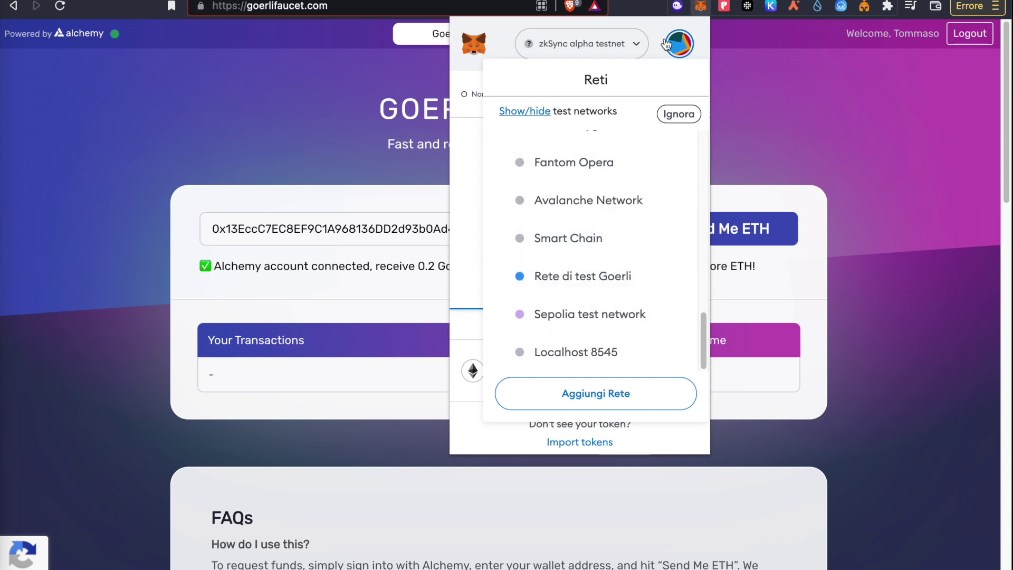
left_click(653, 26)
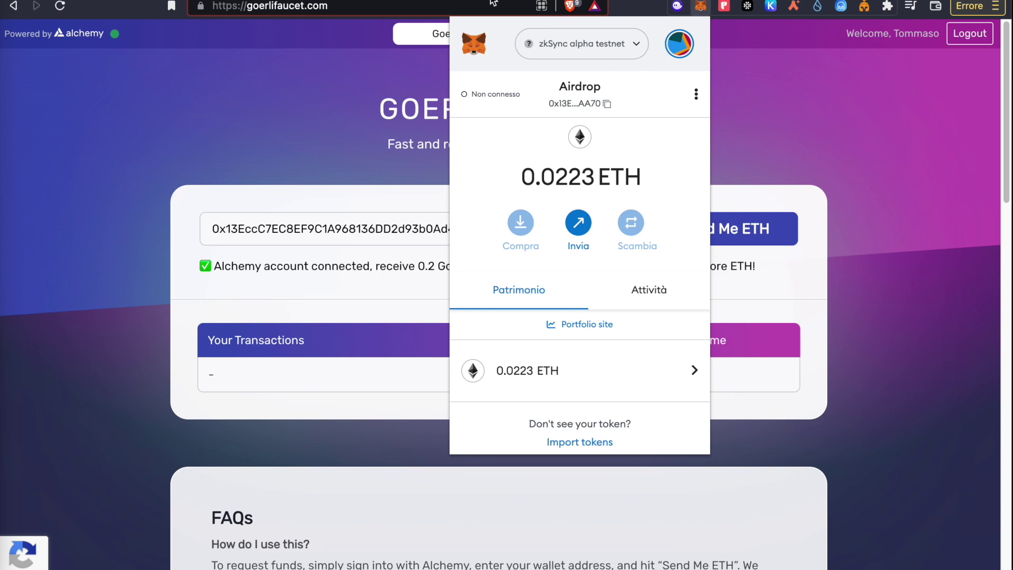
left_click(324, 47)
Step: Switch to the zkSync bridge portal and submit a deposit of 0.01 ETH from Ethereum Goerli to zkSync Goerli
left_click(338, 1)
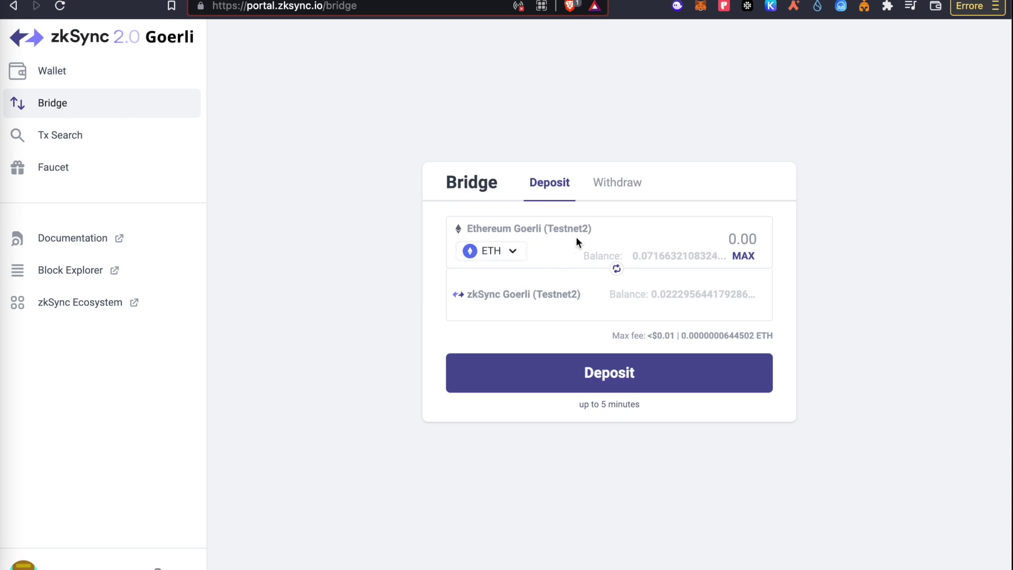
left_click(754, 238)
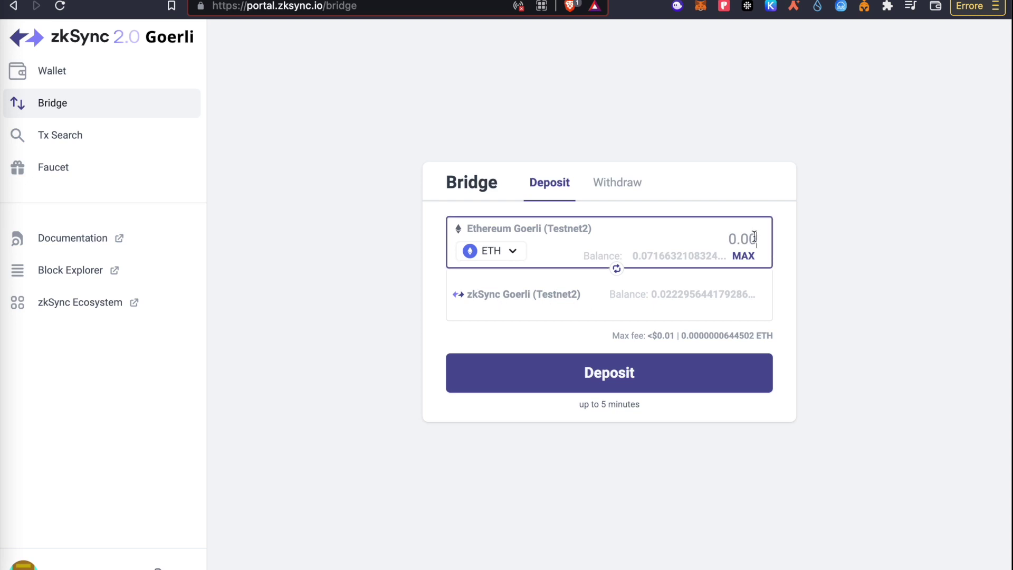
type("0.01")
left_click(614, 360)
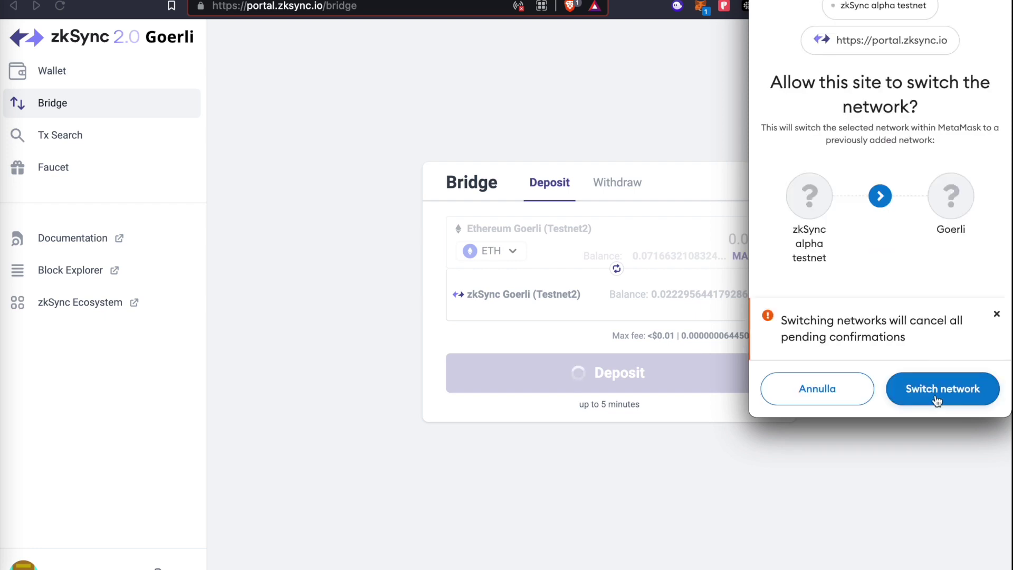
Step: Allow the wallet to switch to the Goerli network and confirm the bridge deposit transaction
left_click(936, 399)
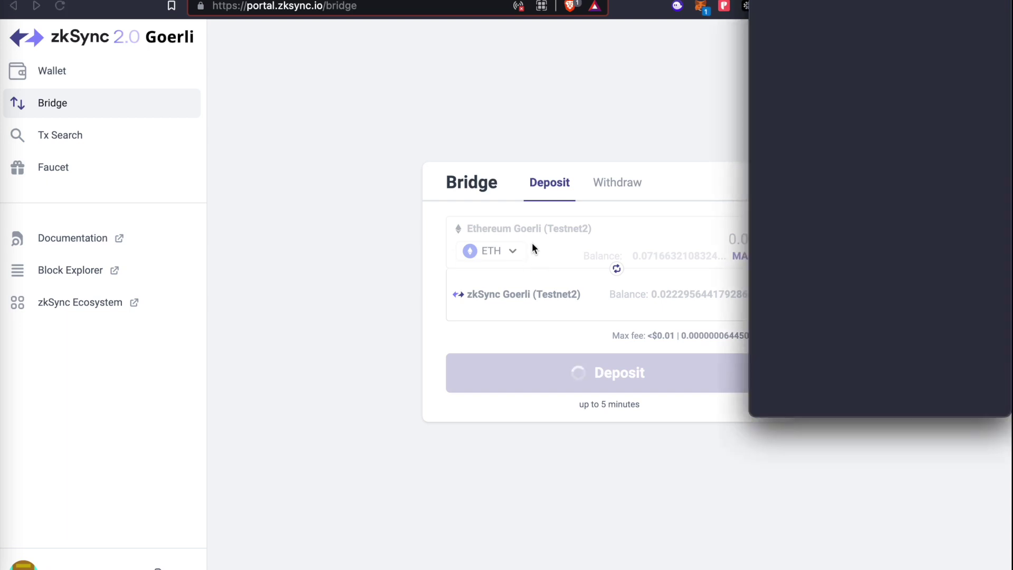
scroll(875, 339, "down", 5)
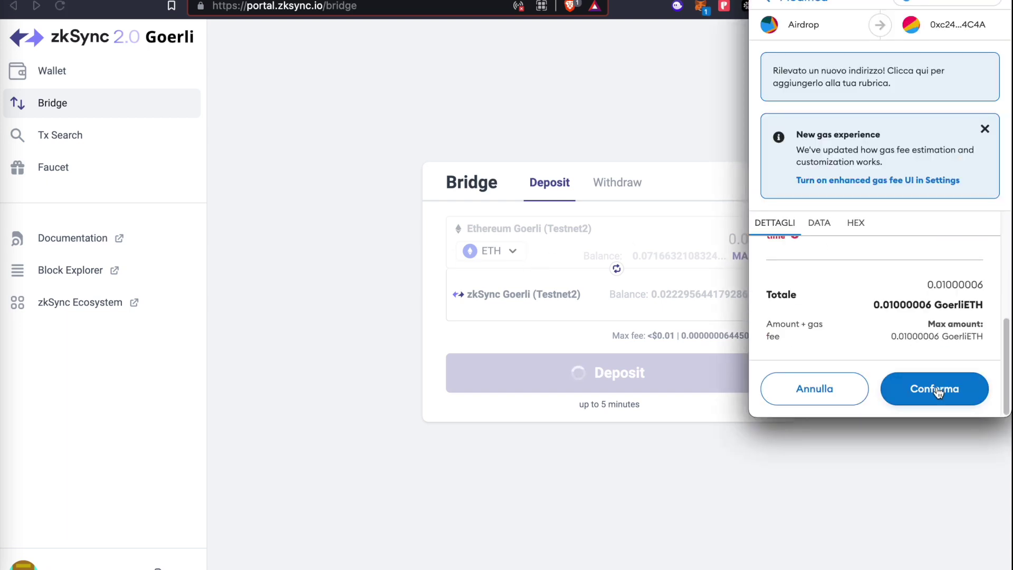
left_click(936, 387)
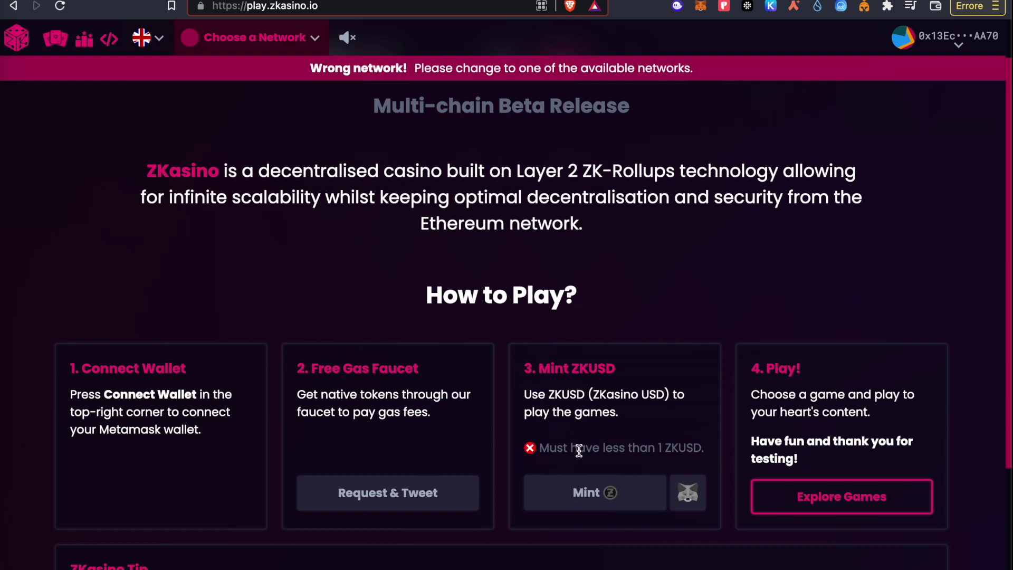
Step: Examine the ZKUSD minting requirement on the ZKasino page and the status of the deposit on the zkSync bridge
left_click_drag(579, 450, 656, 448)
left_click(657, 449)
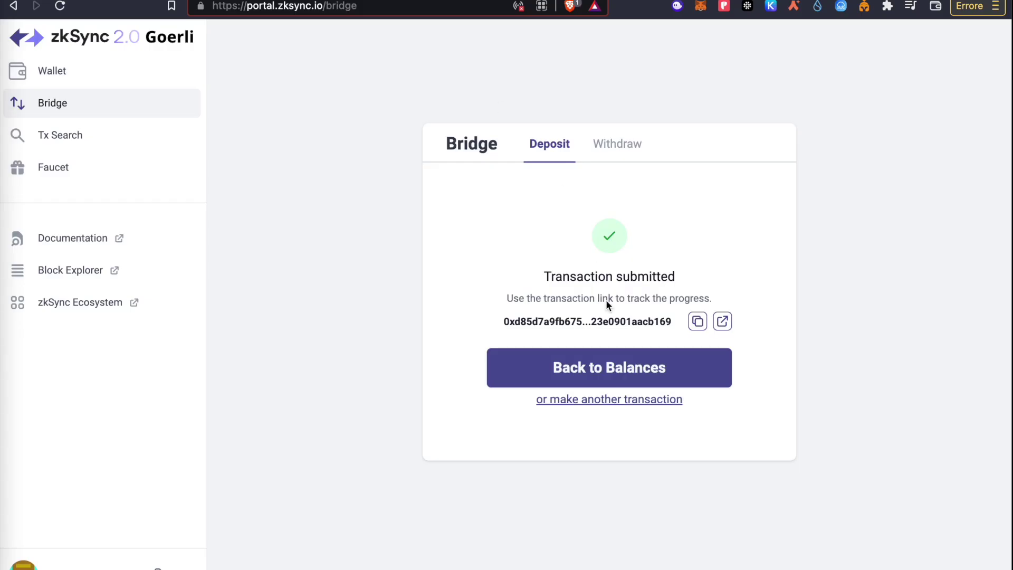
left_click_drag(544, 280, 672, 285)
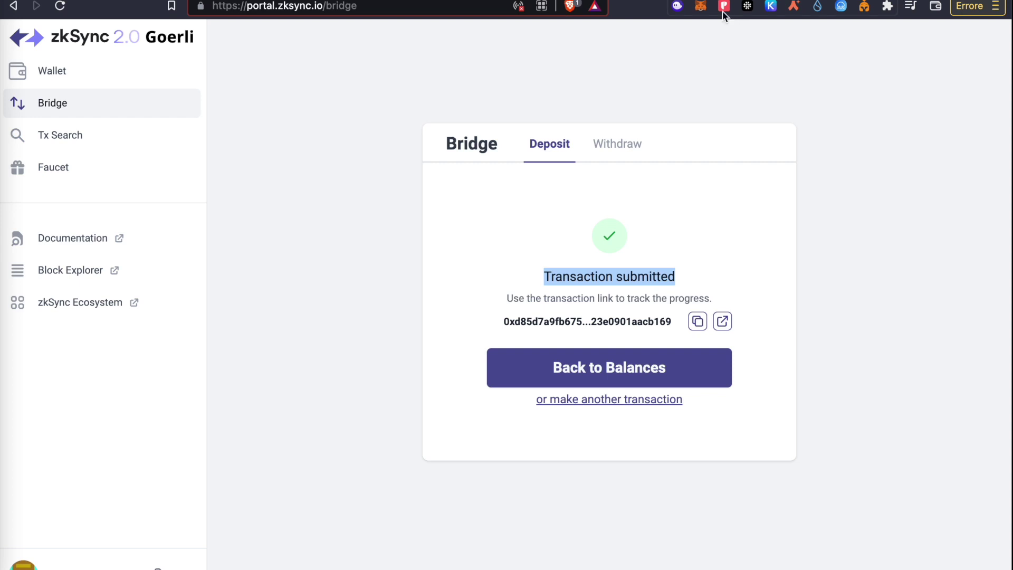
Step: Switch the MetaMask wallet to the zkSync alpha testnet network, check its ETH balance and close the wallet
left_click(700, 6)
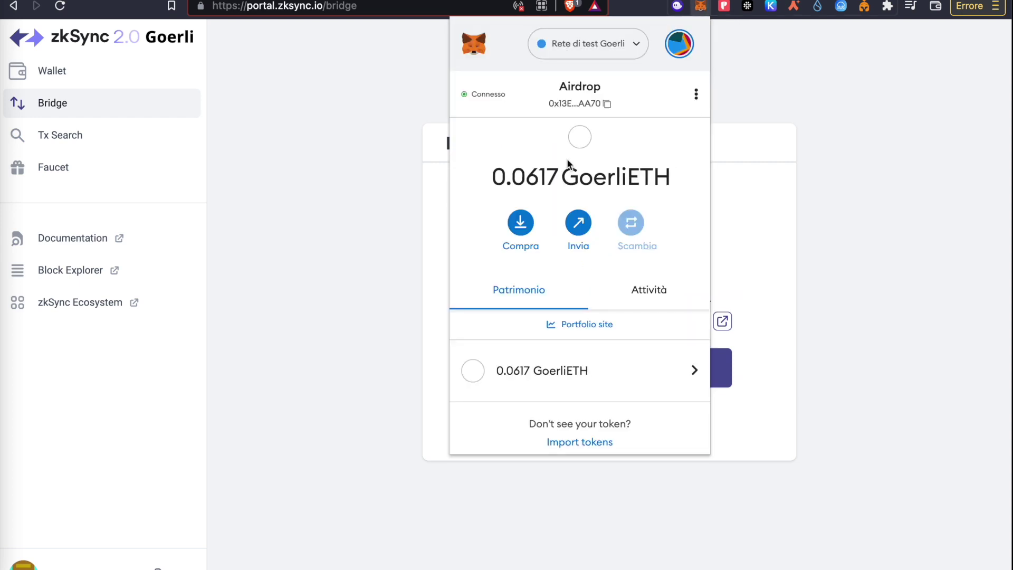
left_click_drag(531, 177, 543, 177)
left_click(628, 48)
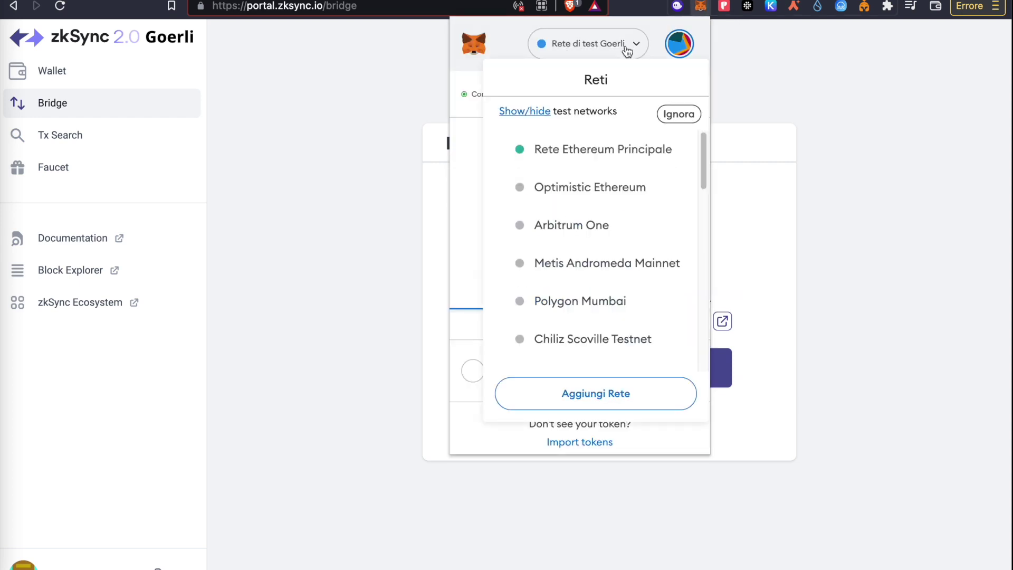
scroll(633, 256, "down", 5)
scroll(624, 316, "down", 3)
scroll(621, 285, "up", 10)
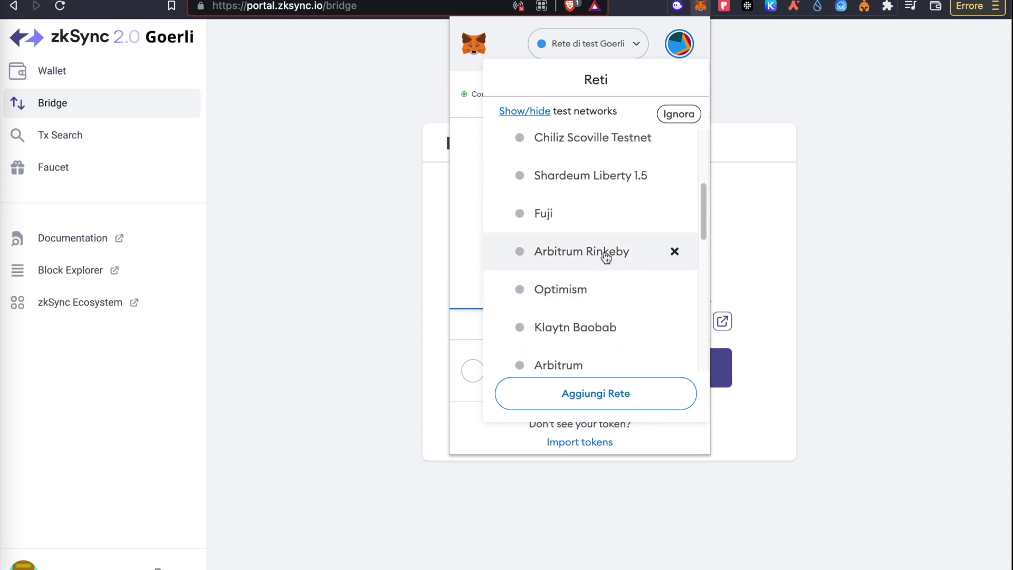
scroll(593, 244, "down", 5)
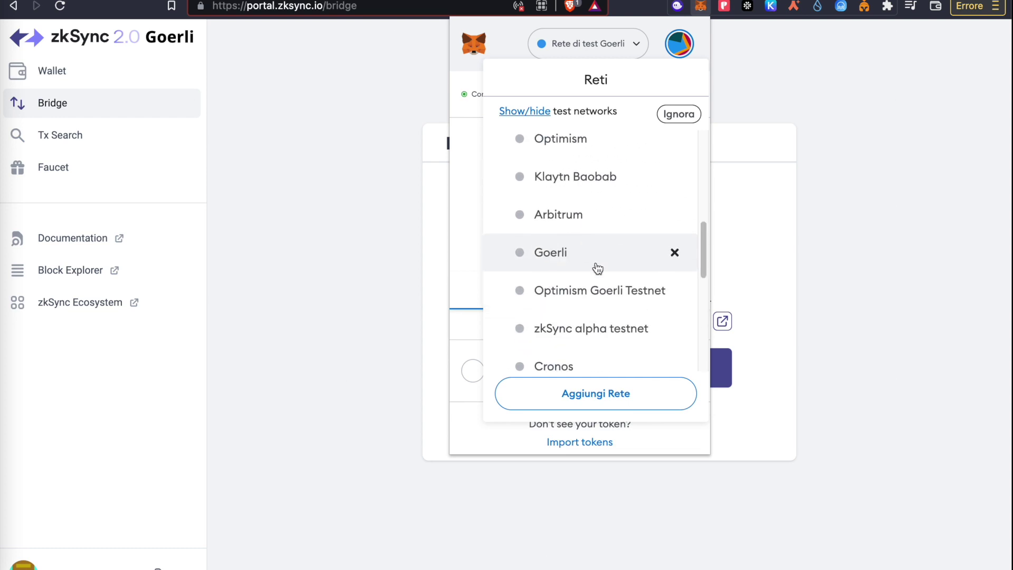
left_click(586, 327)
left_click_drag(552, 174, 580, 178)
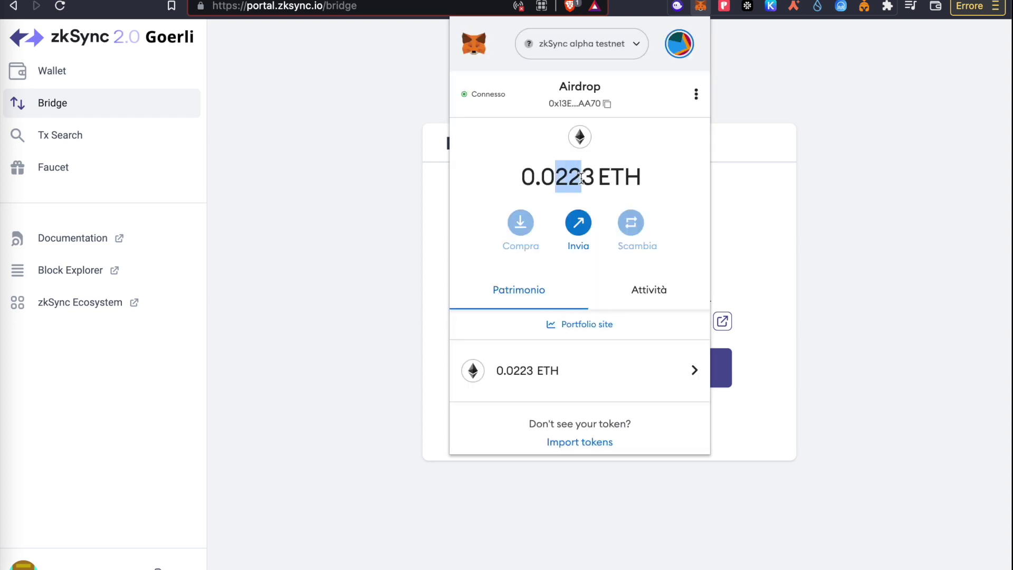
left_click(371, 187)
left_click(545, 98)
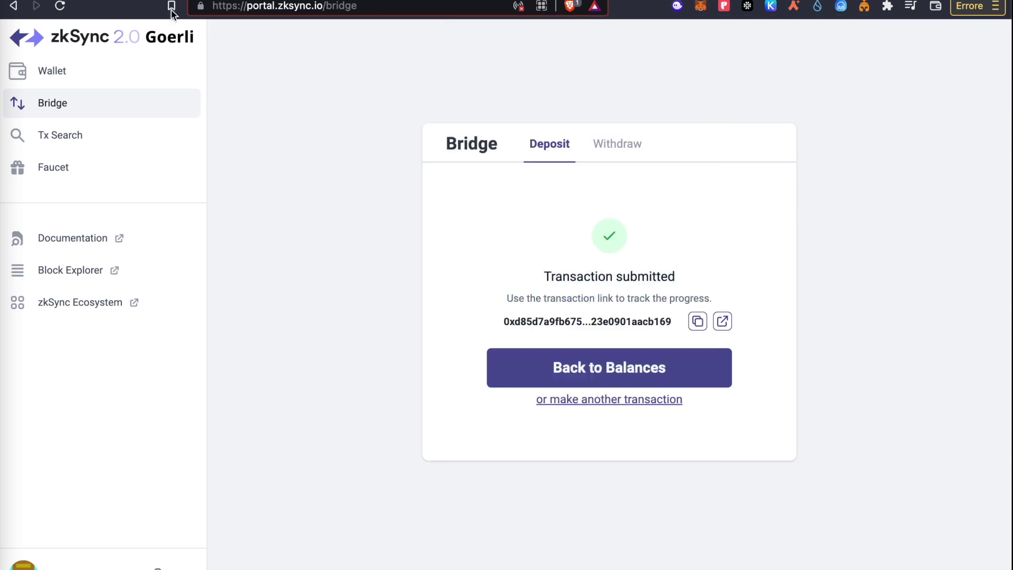
Step: Return to the ZKasino page, mint 10,000 ZKUSD, confirm the transaction in the wallet and check the token balance
key("ctrl+Tab")
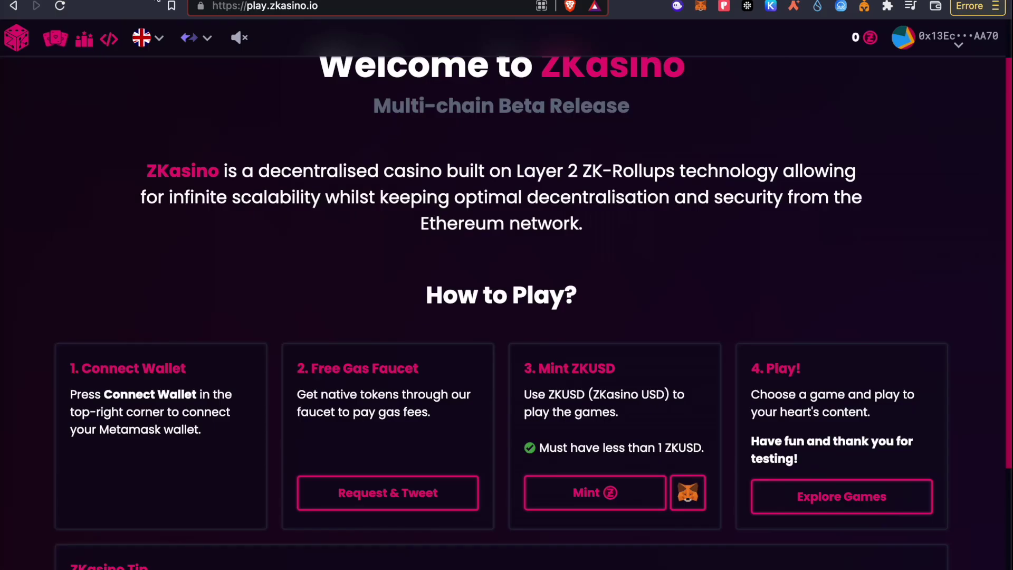
left_click(573, 499)
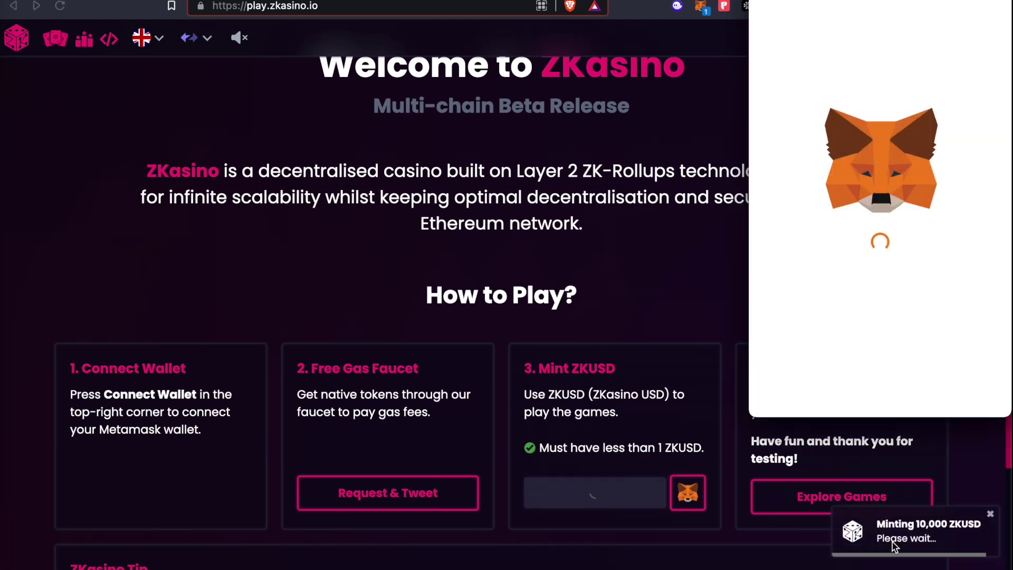
scroll(932, 338, "down", 3)
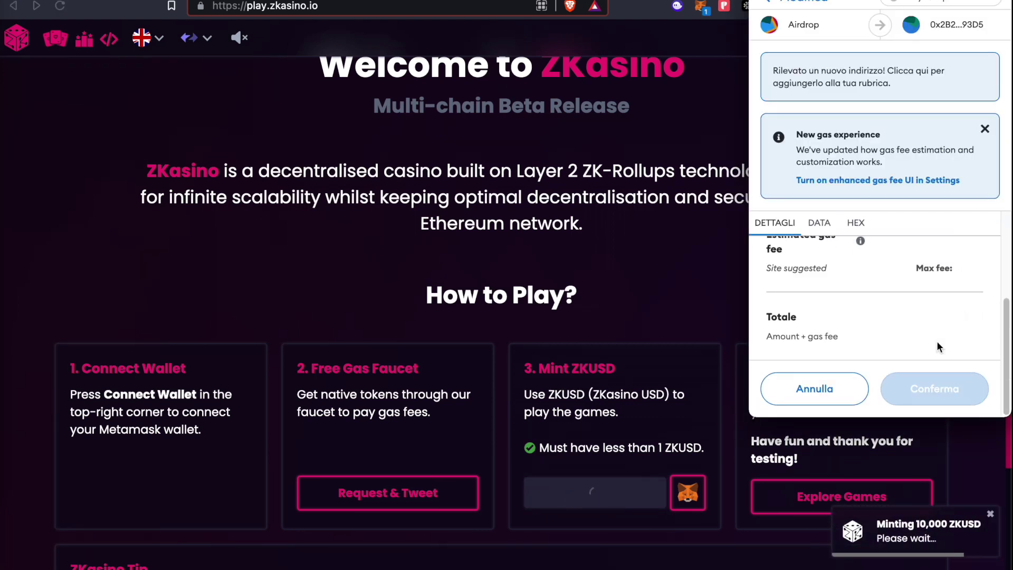
left_click(942, 412)
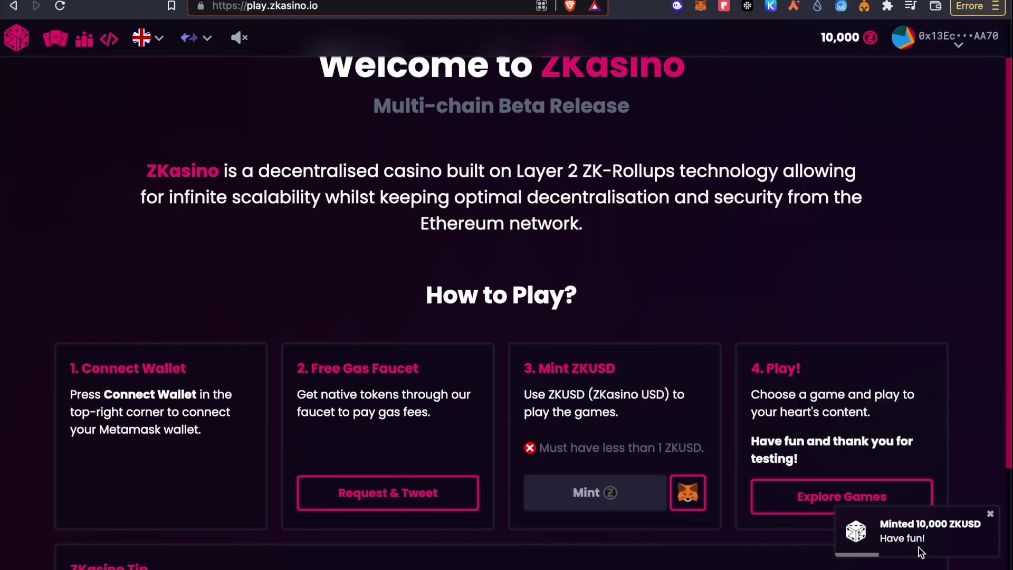
left_click_drag(817, 38, 854, 42)
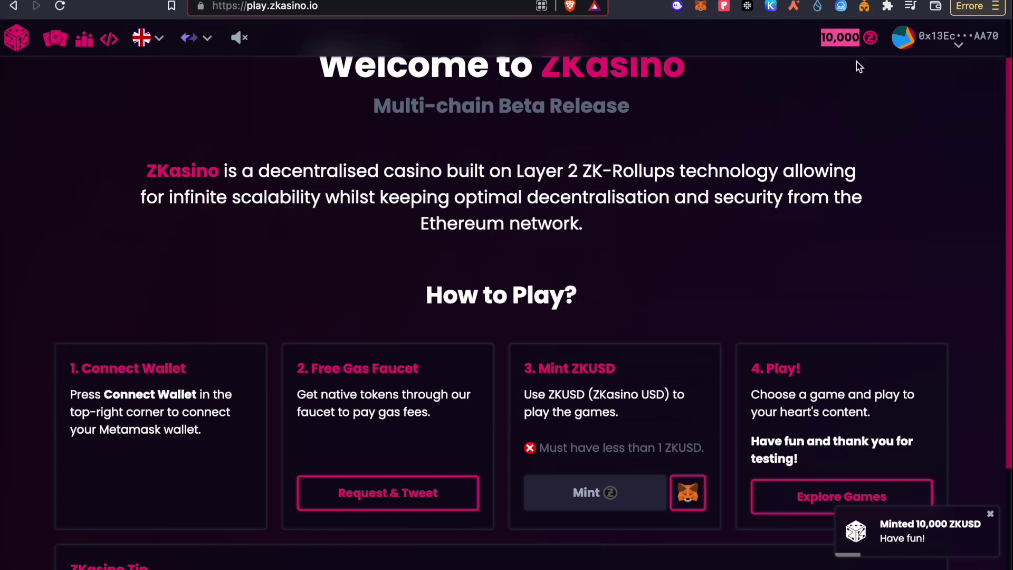
left_click(851, 127)
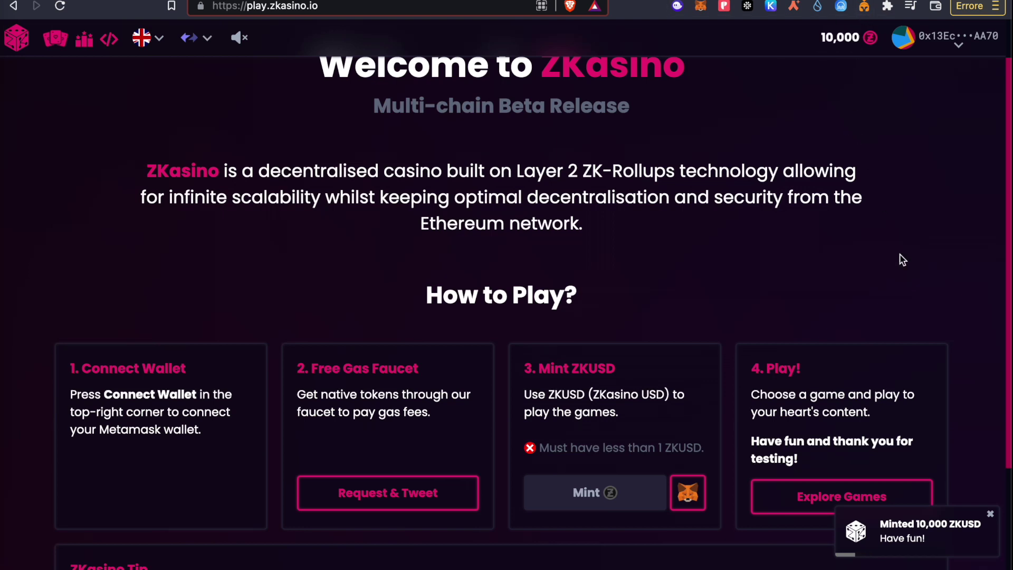
Step: Open the Rock Paper Scissors game from the ZKasino games list
left_click(796, 499)
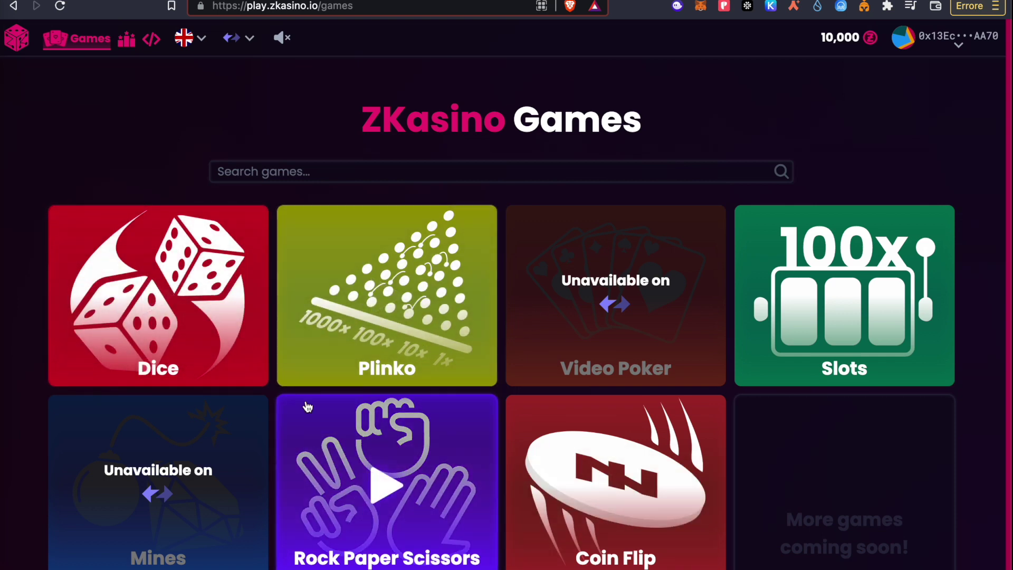
scroll(493, 376, "down", 1)
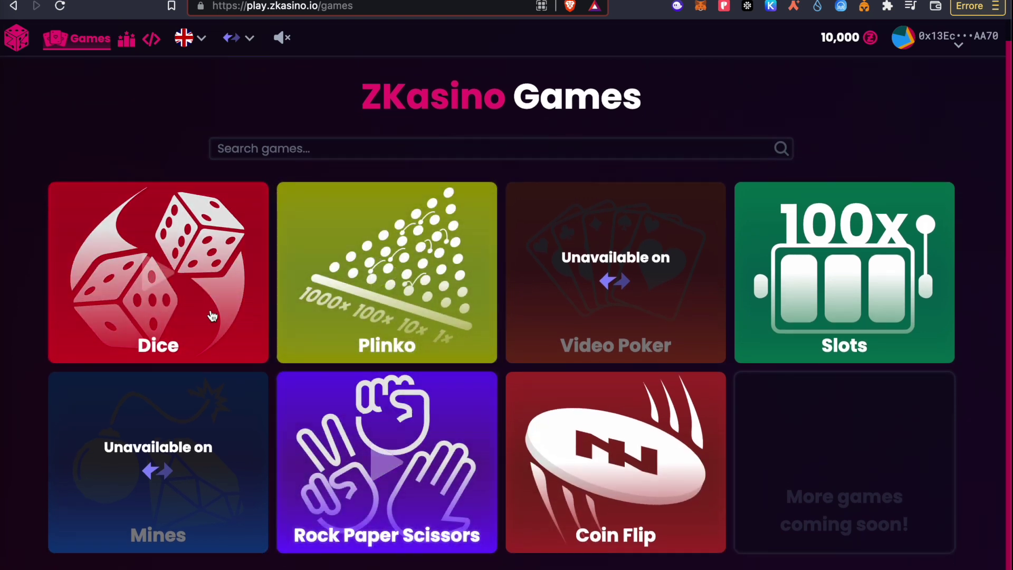
left_click(370, 466)
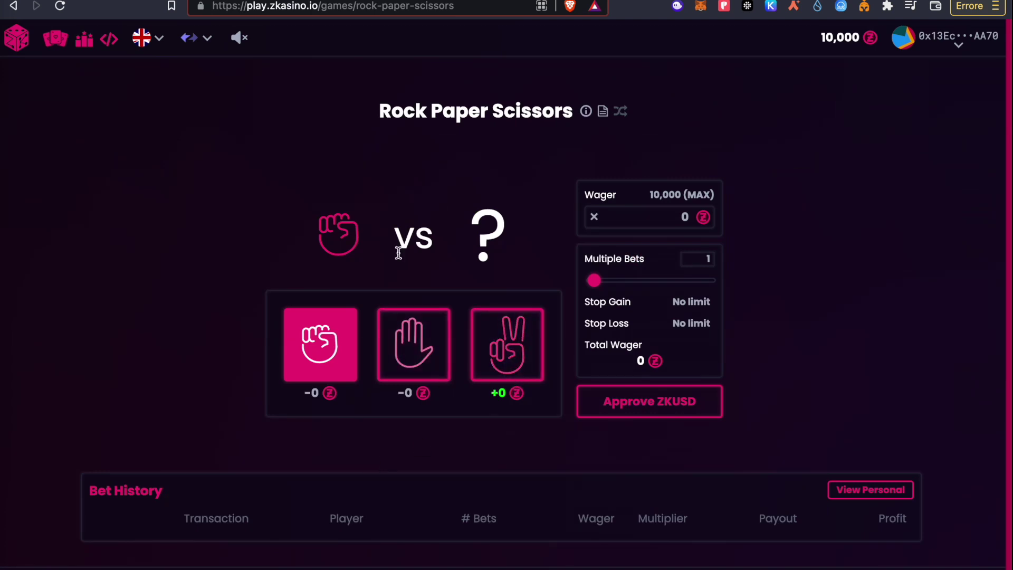
Step: Set the Rock Paper Scissors wager to 100 ZKUSD and choose scissors as the hand
left_click(653, 216)
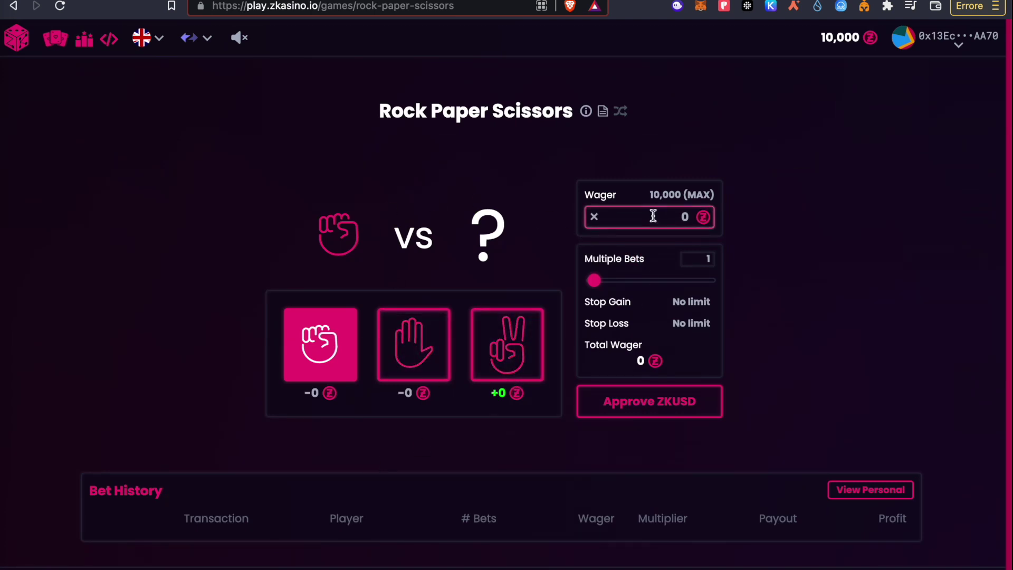
type("1")
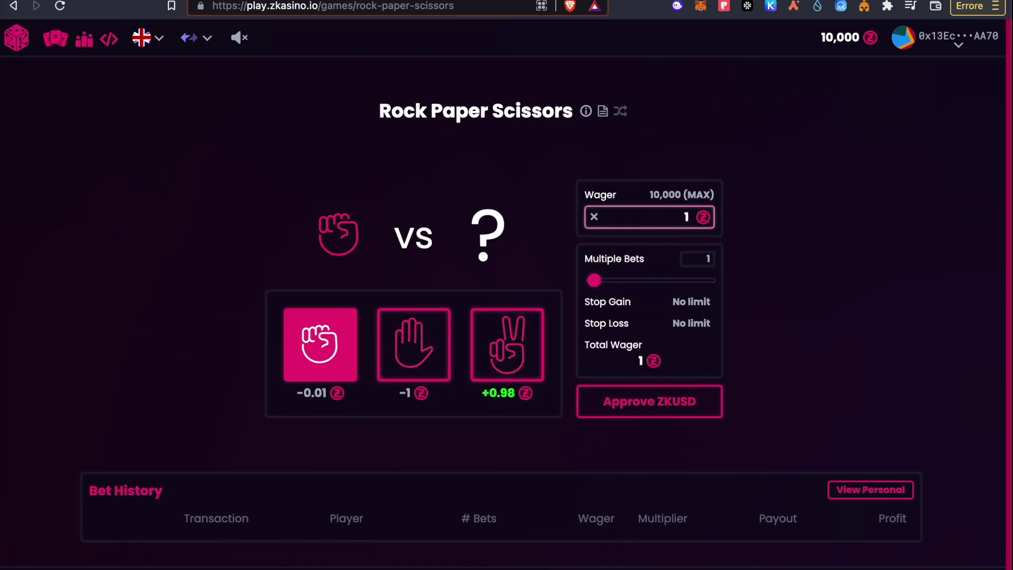
type("00")
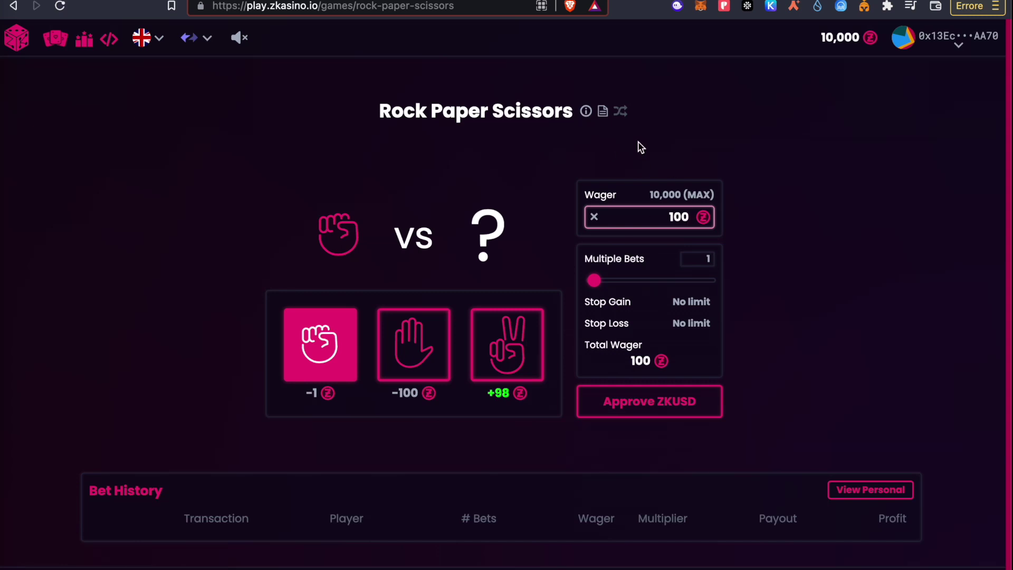
left_click(432, 364)
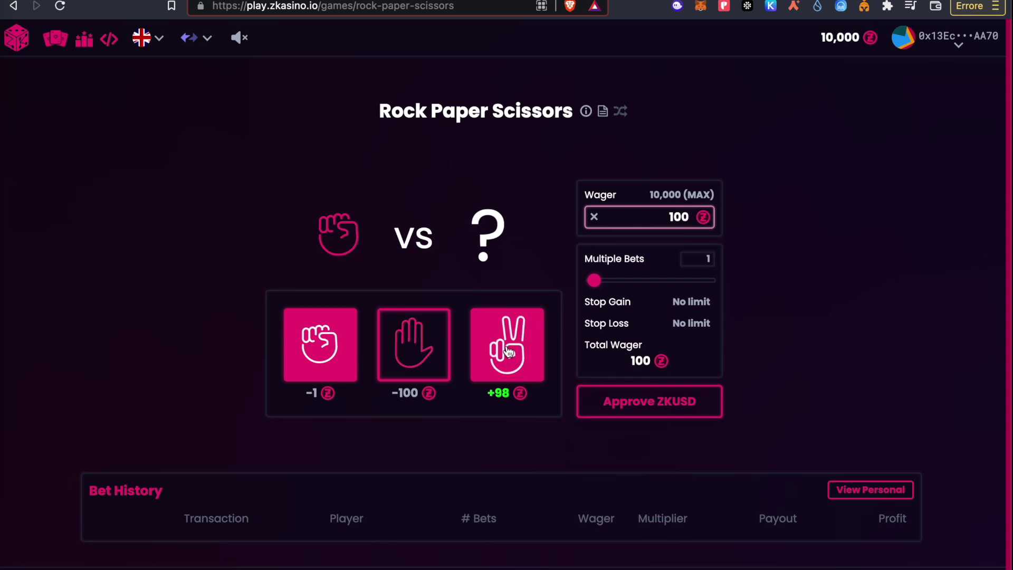
left_click(537, 345)
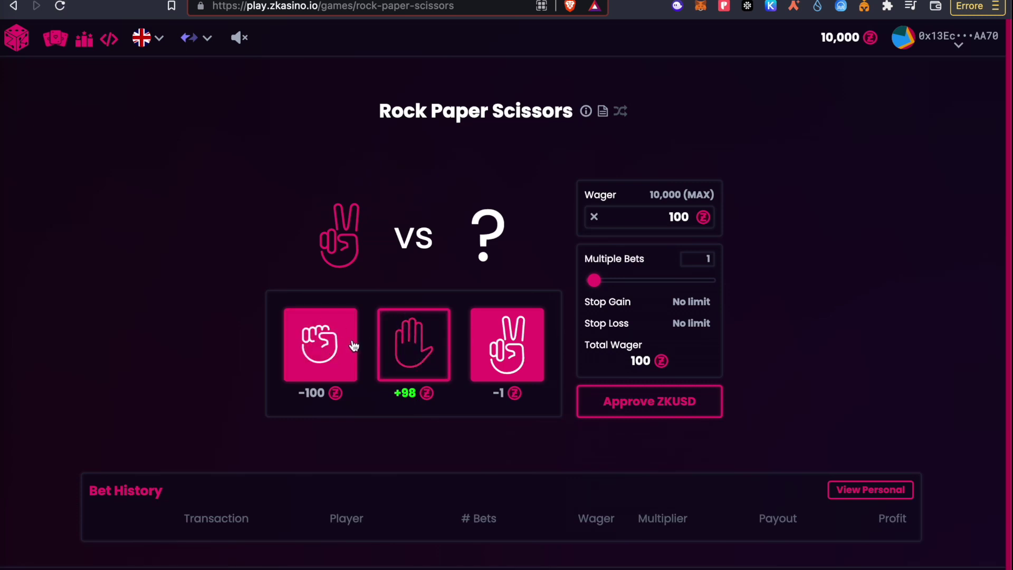
Step: Approve the ZKUSD allowance for Rock Paper Scissors and confirm the transaction in the wallet
left_click(634, 411)
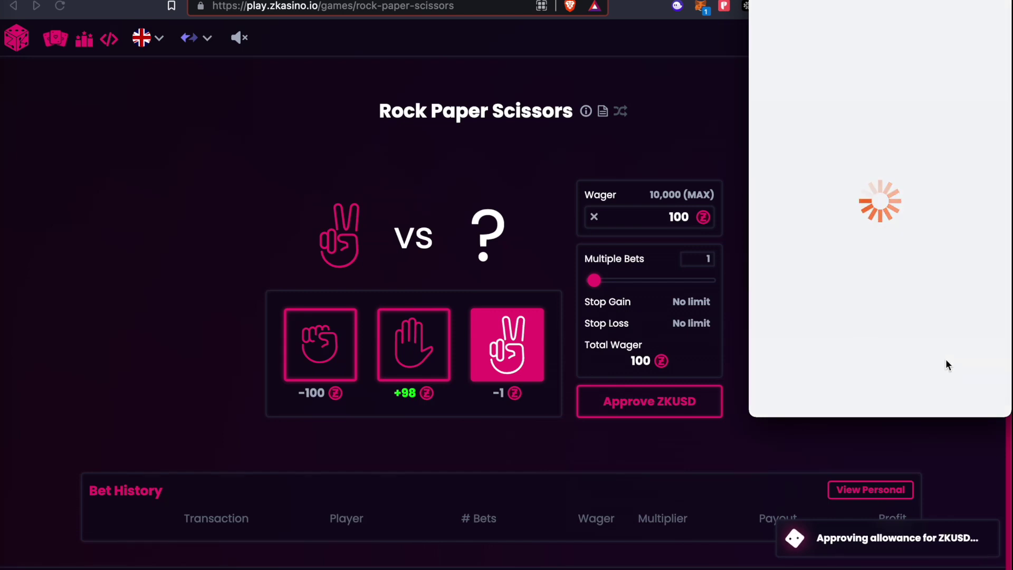
scroll(945, 359, "down", 3)
left_click(954, 392)
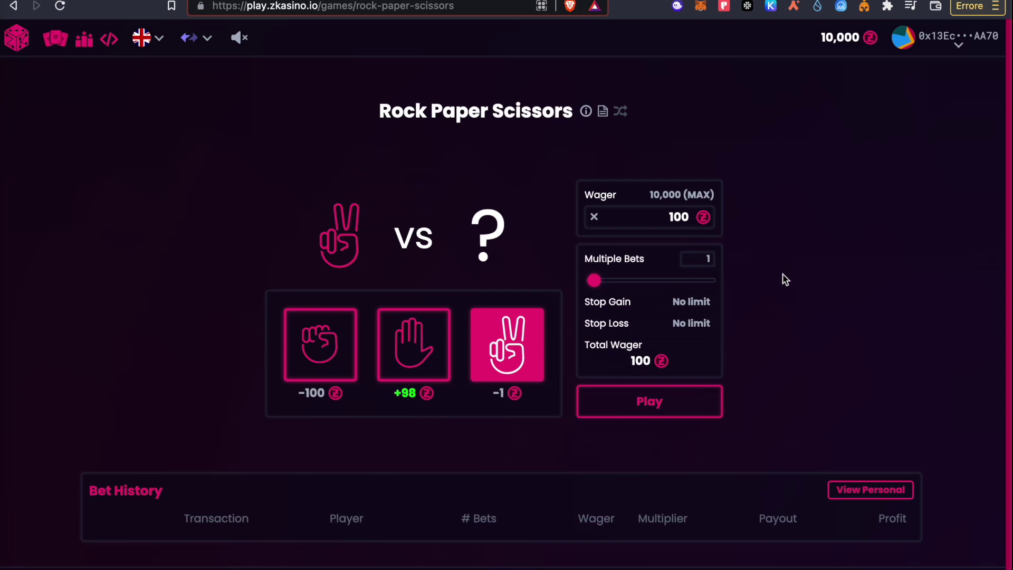
Step: Play the scissors round, confirm the transaction in the wallet and check the round's result
left_click(683, 402)
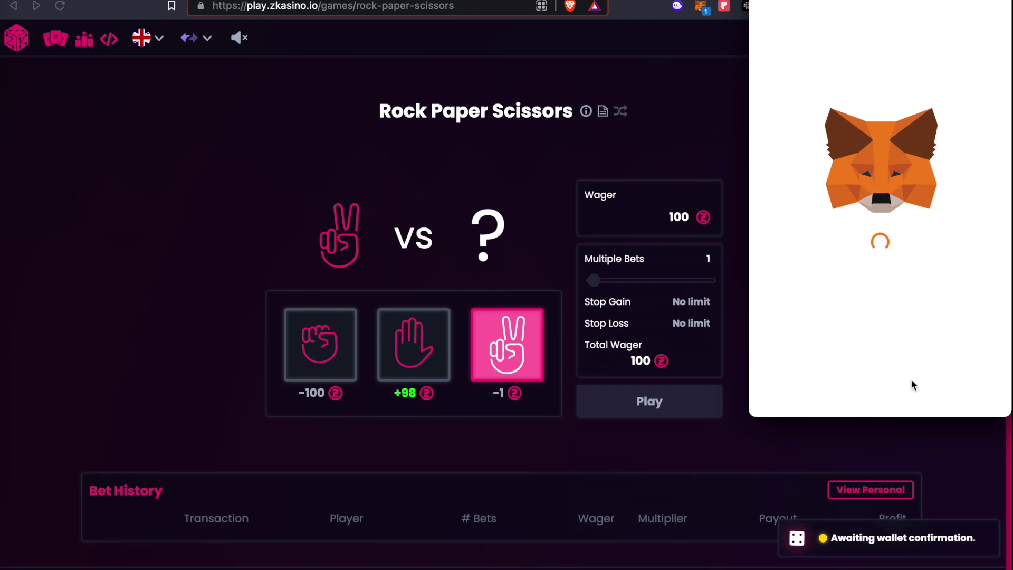
scroll(911, 378, "down", 5)
left_click(942, 402)
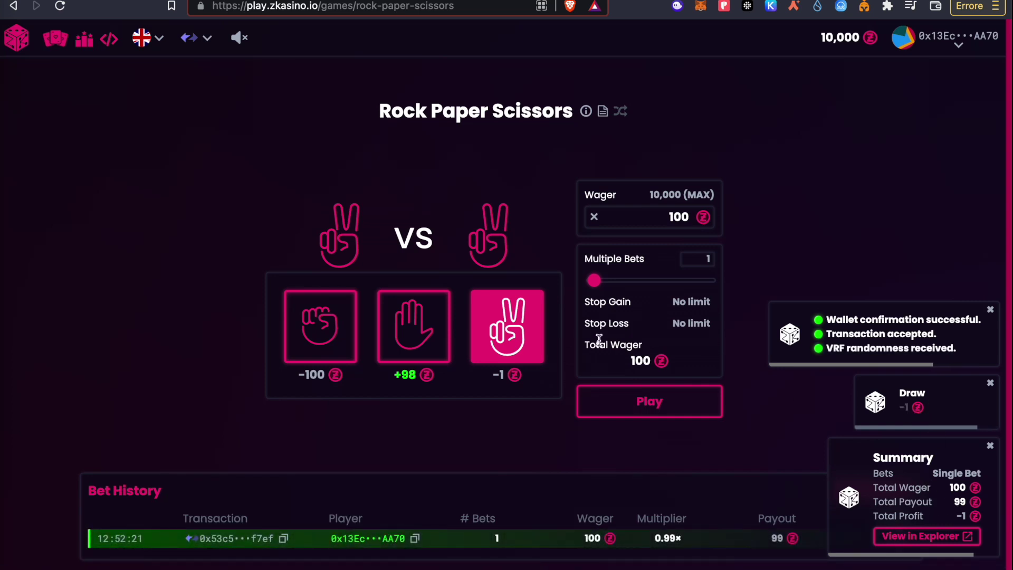
double_click(899, 406)
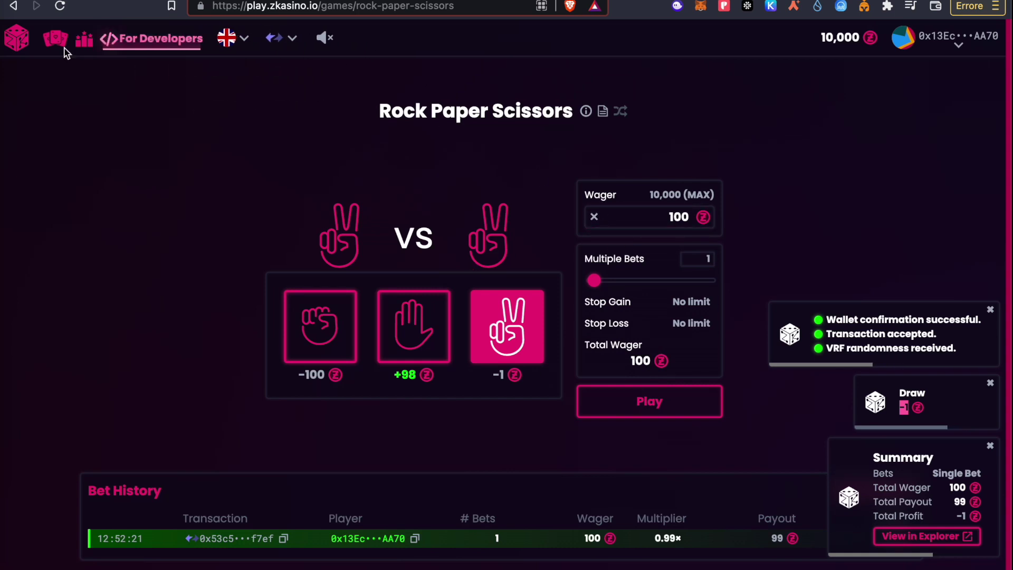
Step: Return to the home page and open the Slots game from the games list
left_click(16, 38)
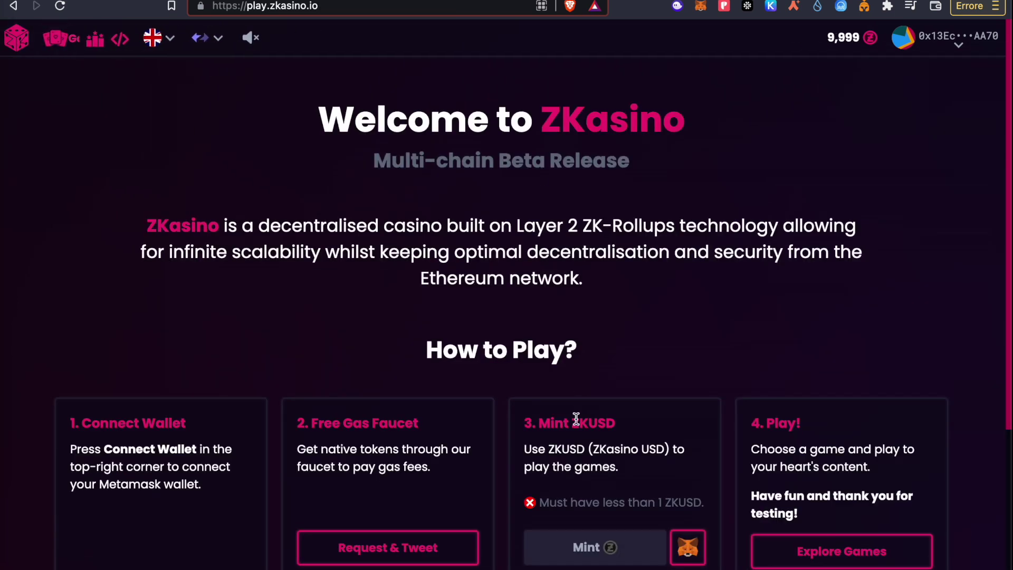
left_click(840, 556)
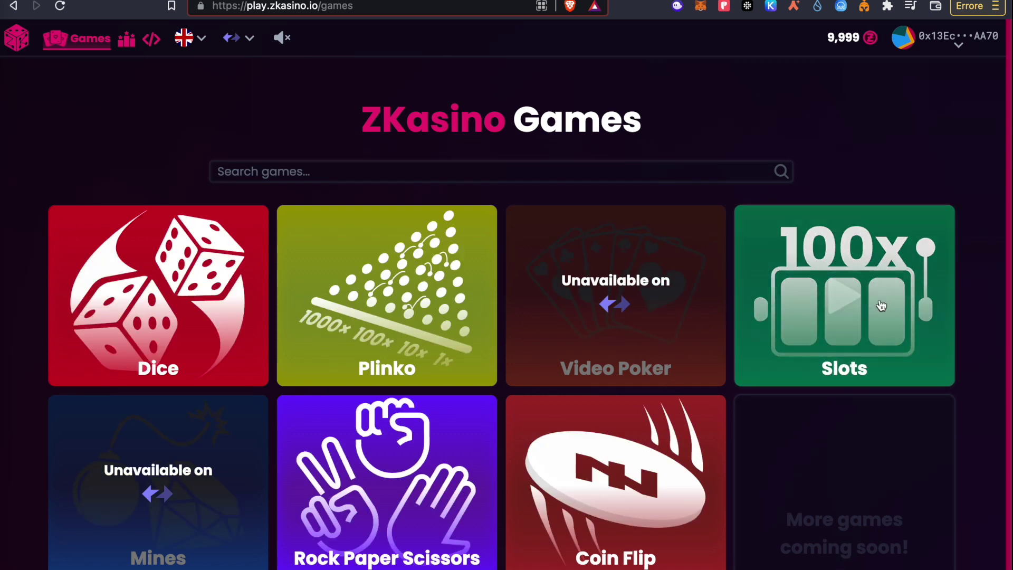
left_click(868, 353)
scroll(850, 355, "down", 3)
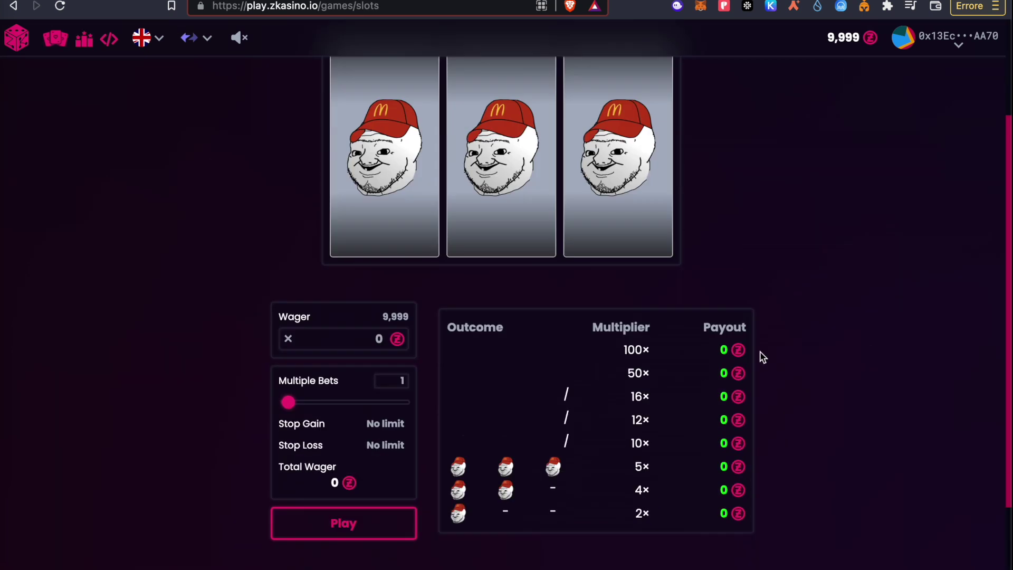
Step: Play Slots with a wager of 500 ZKUSD and 2 bets, confirming the transaction in the wallet
left_click(346, 347)
type("500")
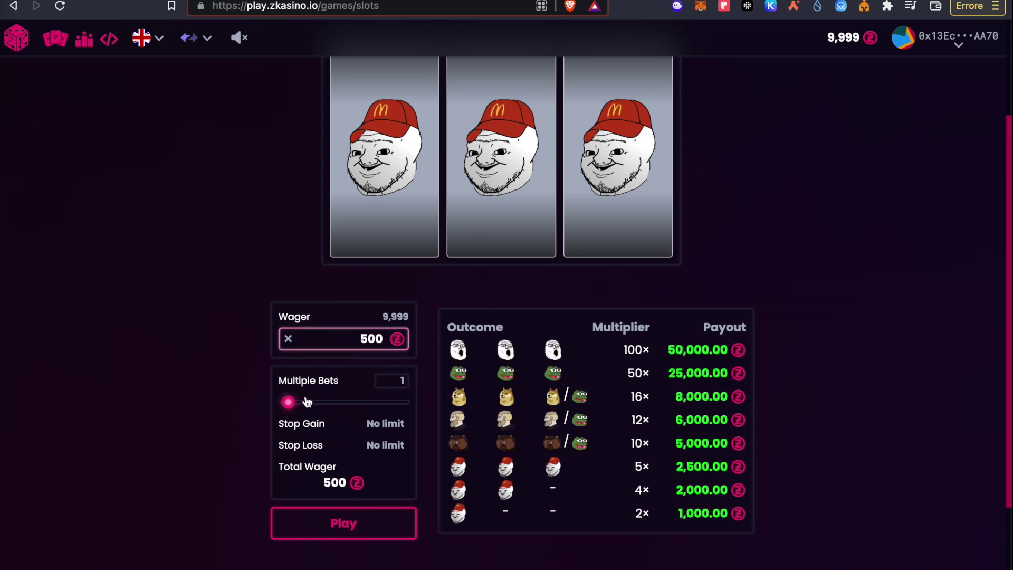
left_click_drag(289, 403, 295, 403)
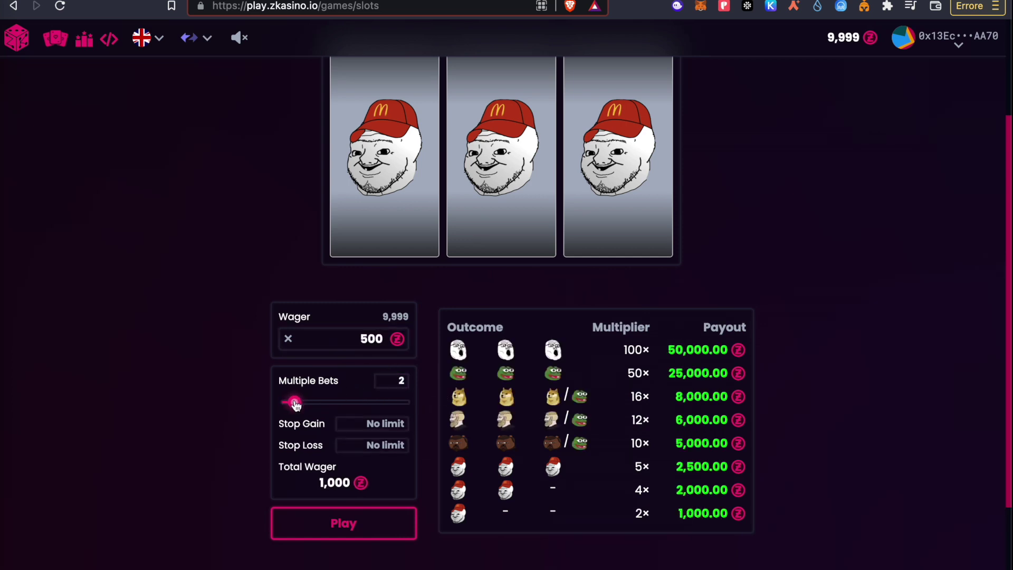
left_click(364, 534)
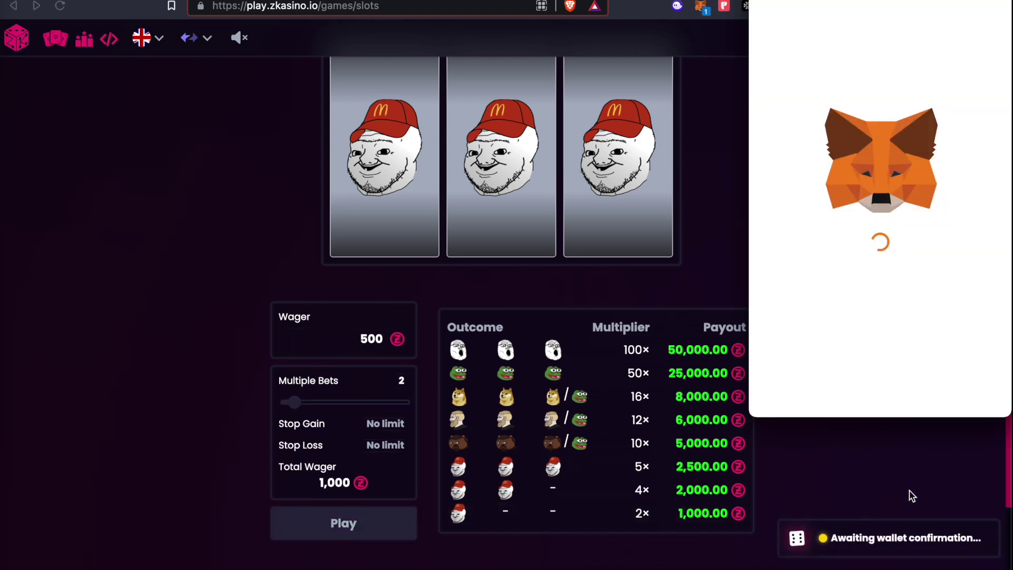
scroll(938, 364, "down", 3)
left_click(941, 388)
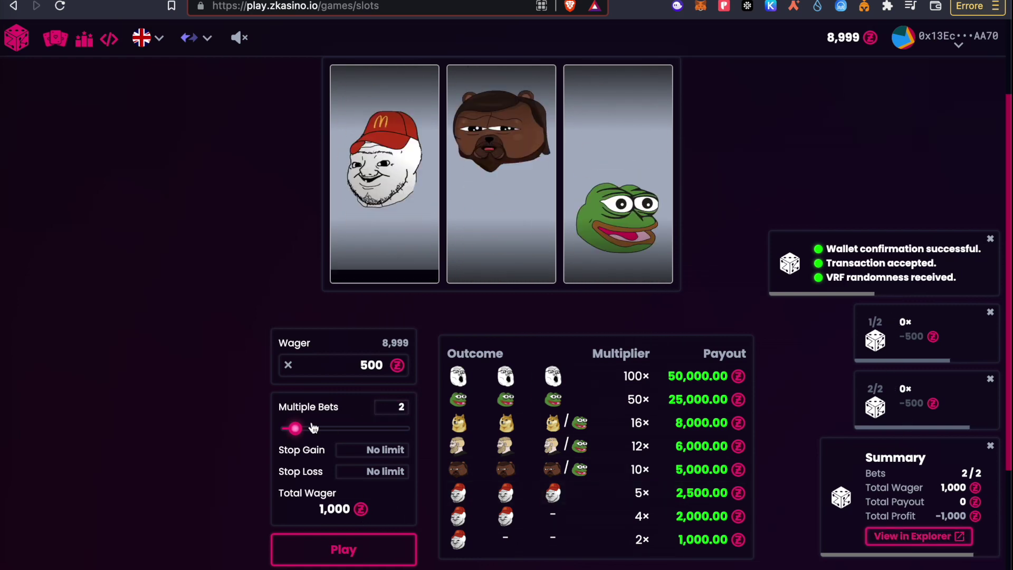
Step: Raise the number of Slots bets to 10, play again and confirm the transaction in the wallet
left_click_drag(295, 429, 351, 430)
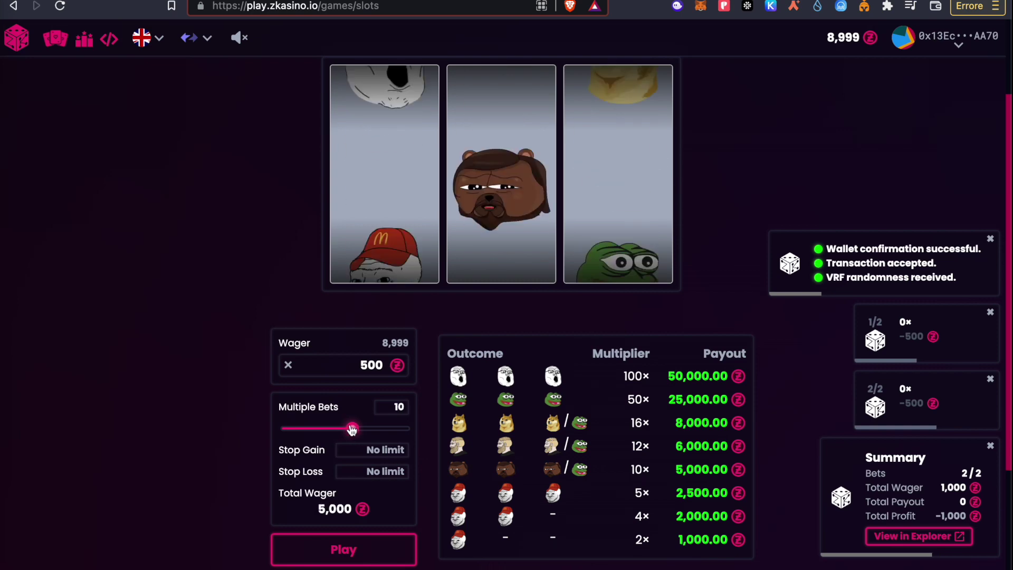
left_click(341, 549)
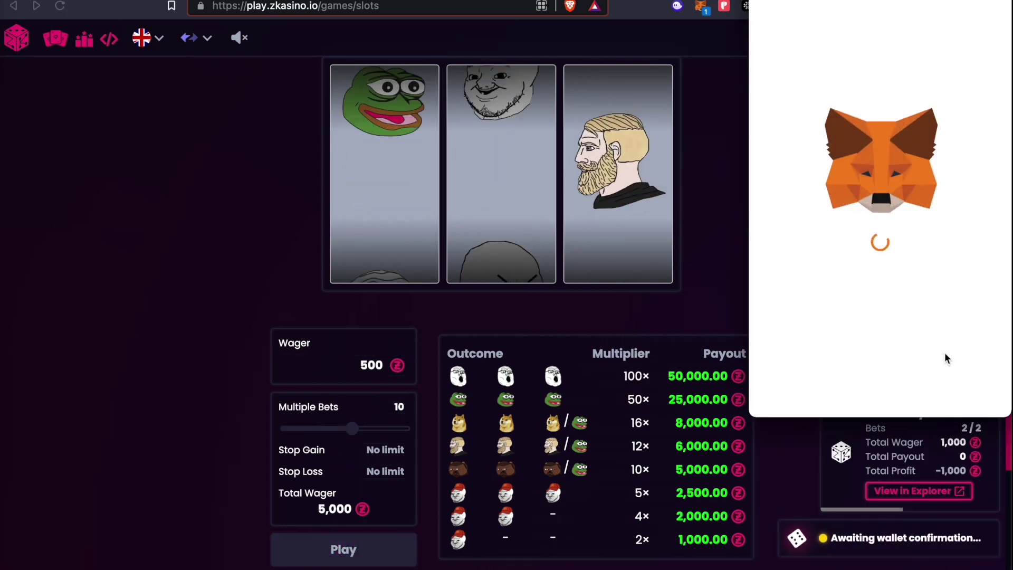
scroll(941, 395, "down", 5)
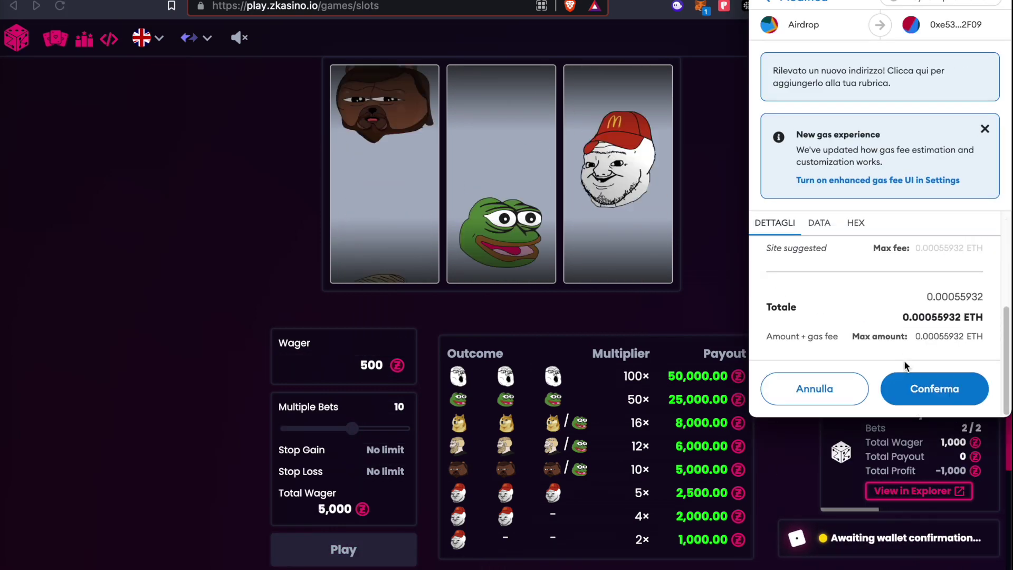
left_click(942, 388)
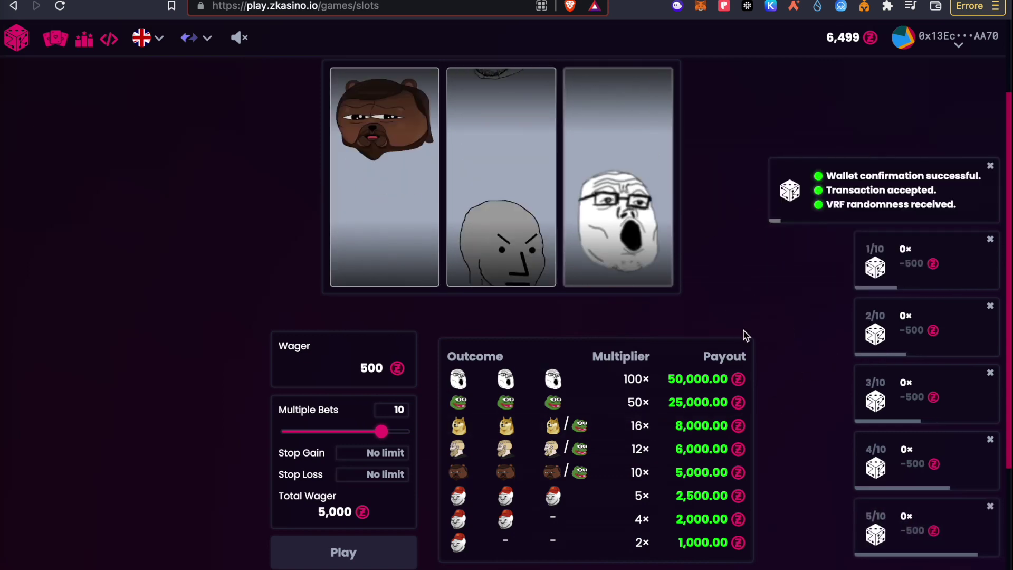
Step: Examine the individual Slots bet results, the bet history and the final summary
scroll(745, 336, "up", 3)
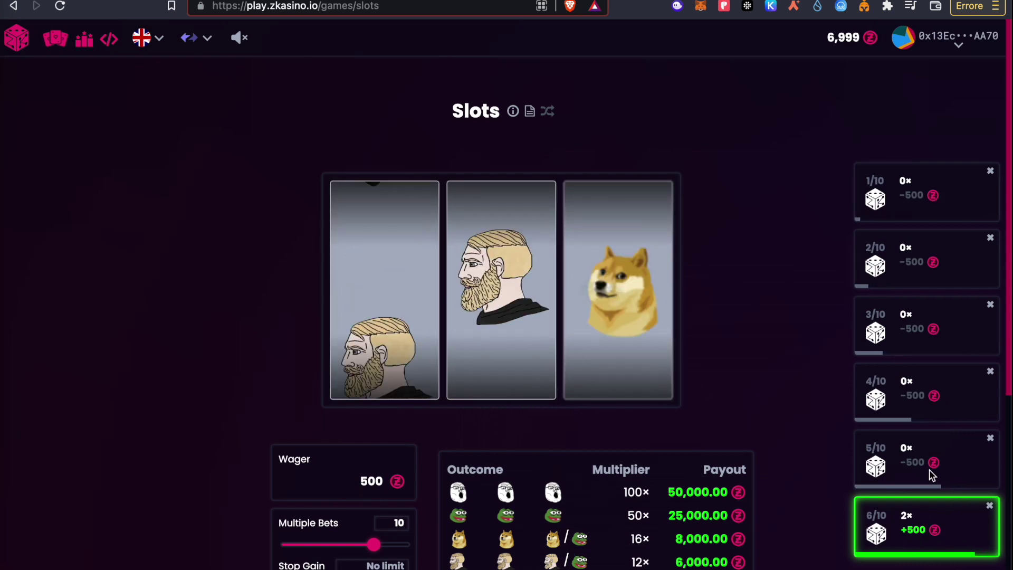
scroll(795, 278, "down", 4)
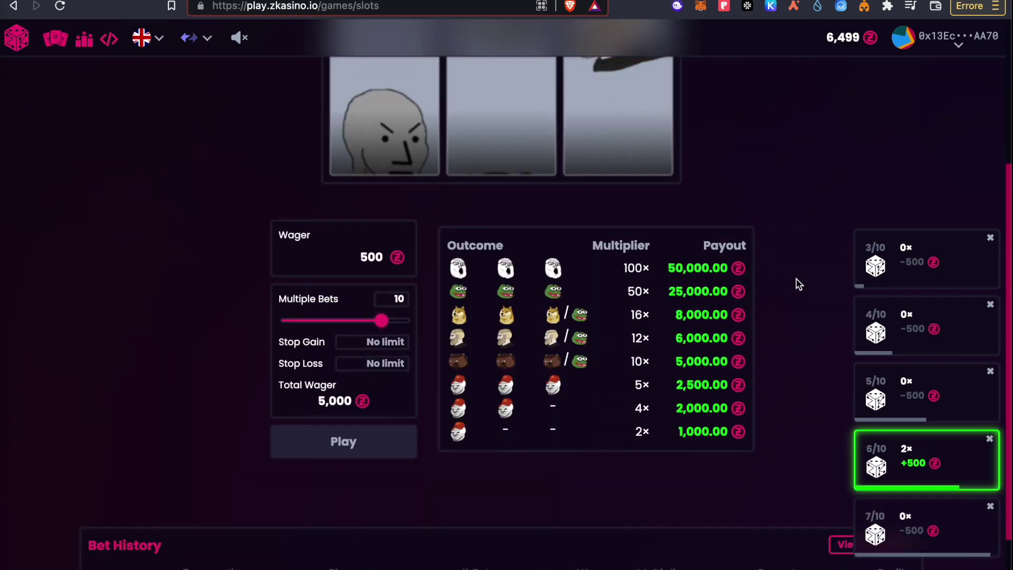
scroll(795, 278, "up", 2)
scroll(799, 285, "down", 4)
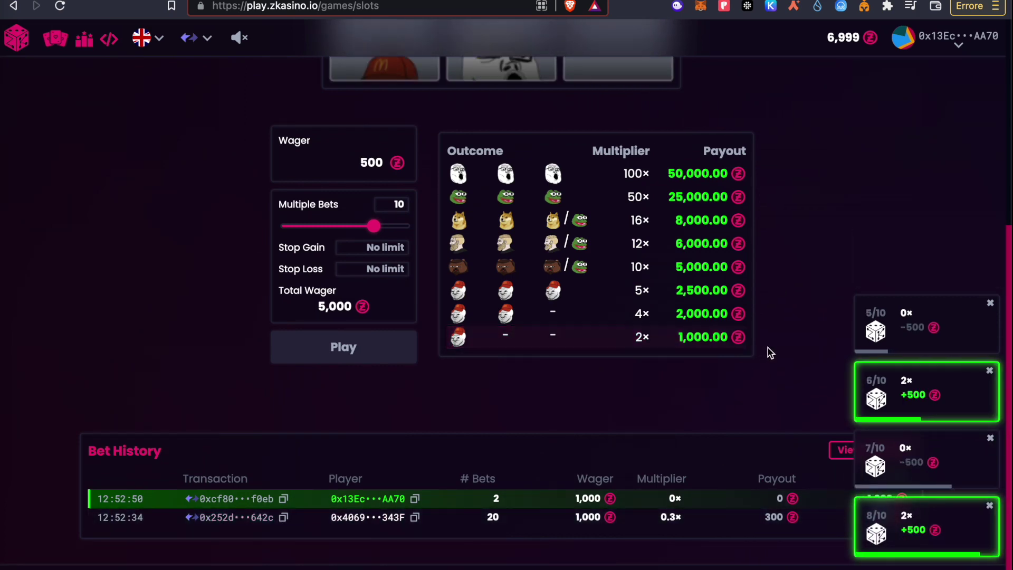
scroll(770, 351, "up", 4)
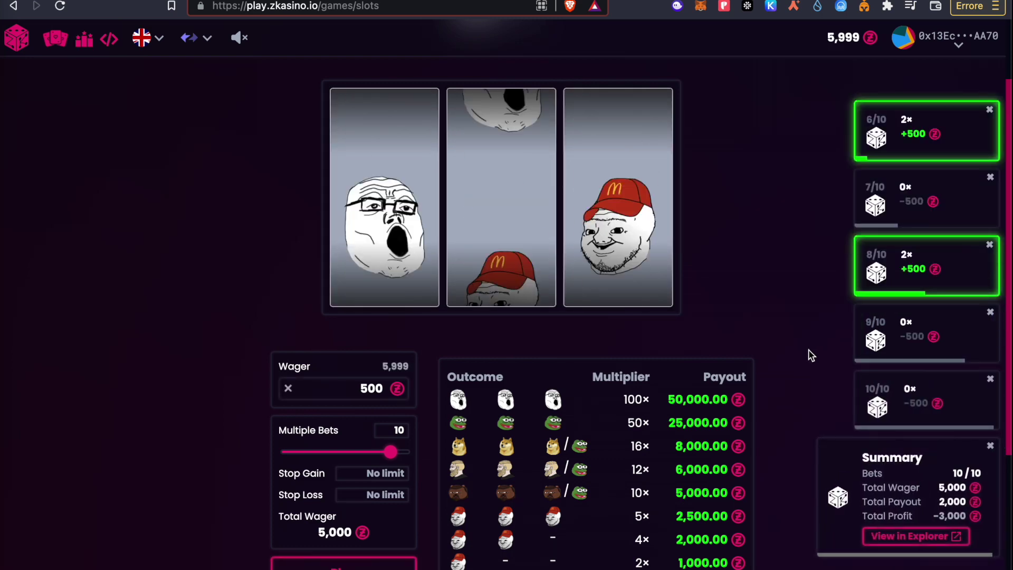
scroll(768, 287, "up", 2)
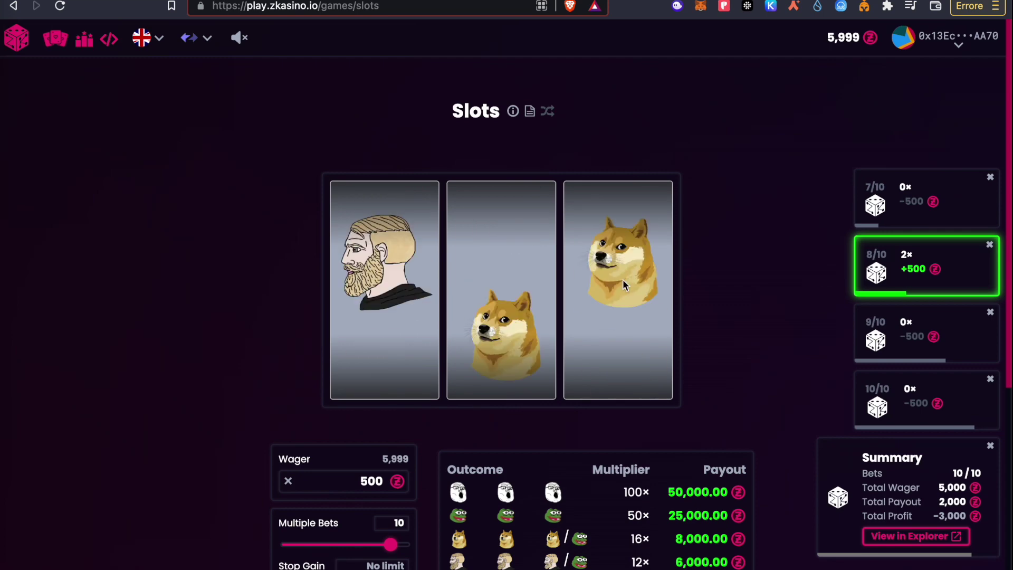
Step: Return to the home page and switch ZKasino to Polygon (Mumbai), approving the network addition and the switch in the wallet
left_click(20, 41)
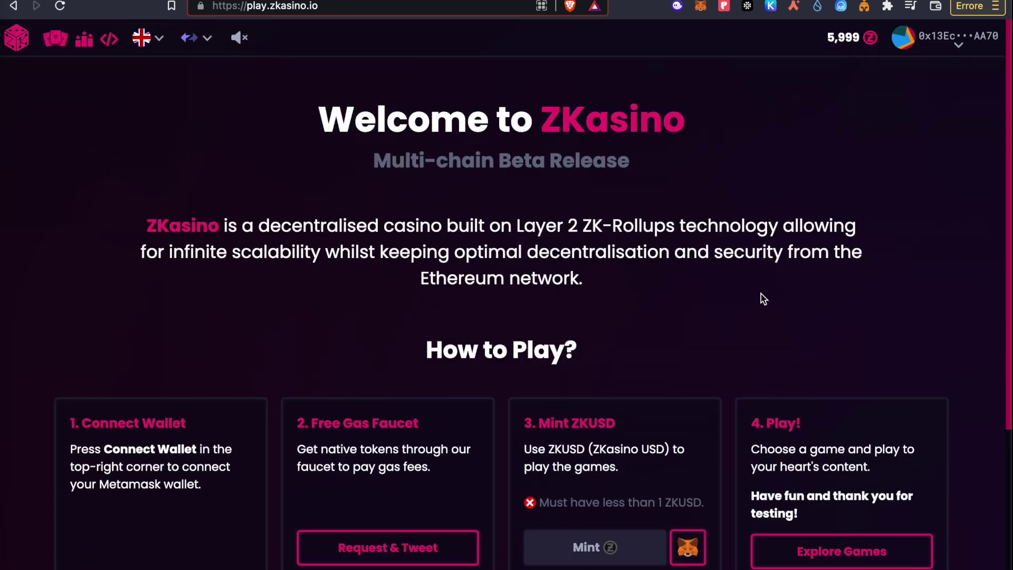
scroll(763, 299, "down", 4)
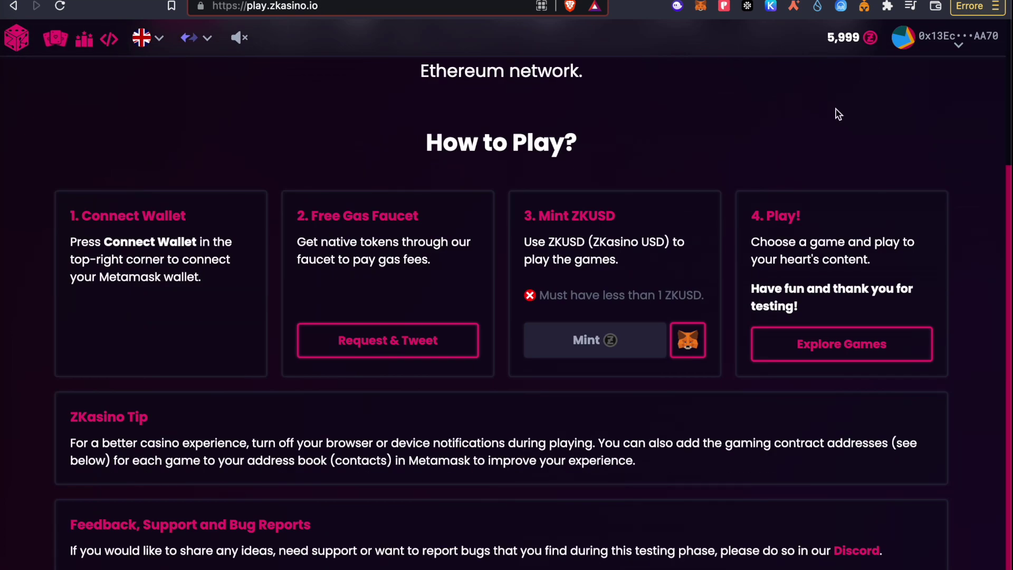
scroll(717, 217, "up", 4)
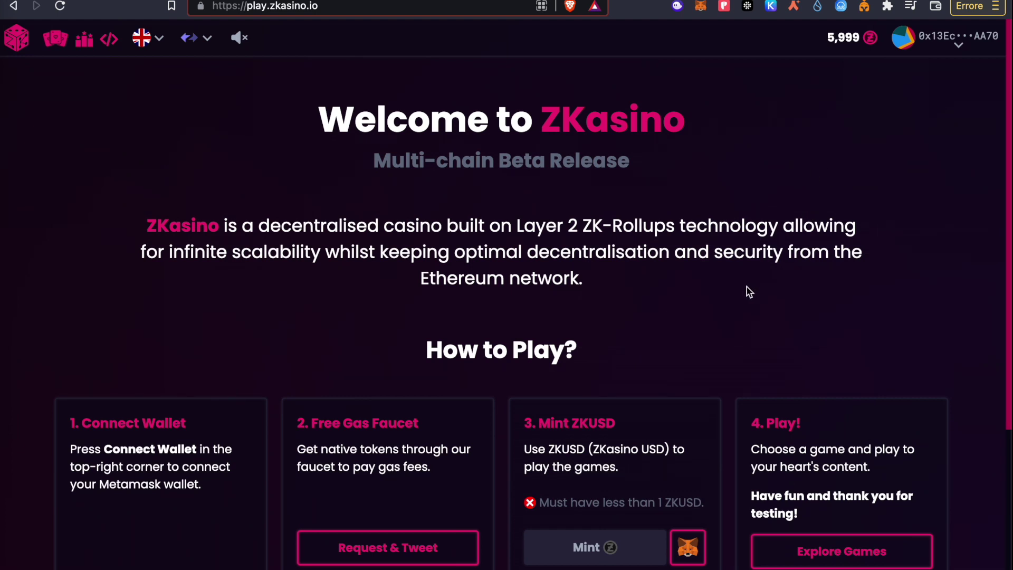
left_click_drag(549, 248, 541, 246)
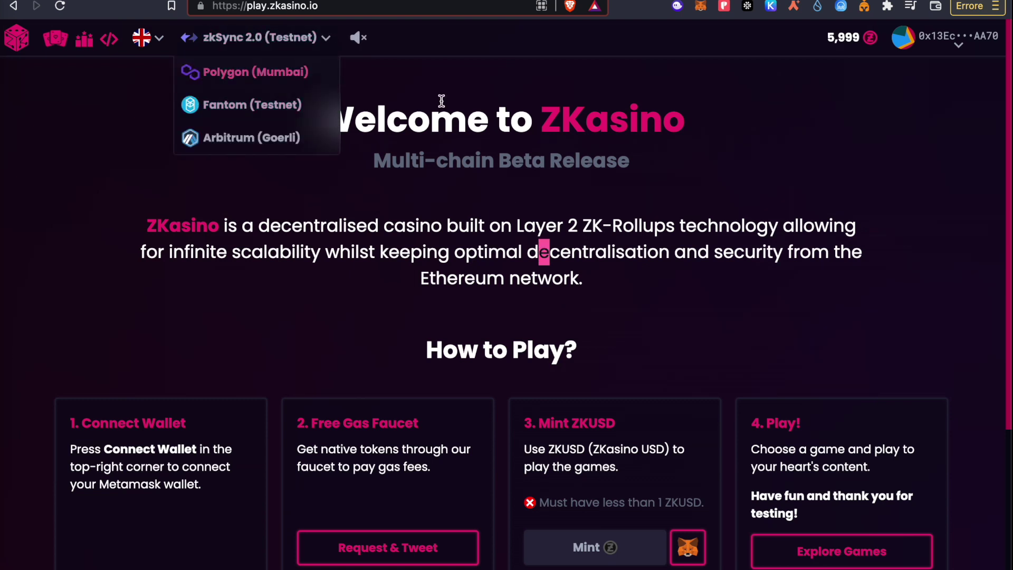
left_click(206, 46)
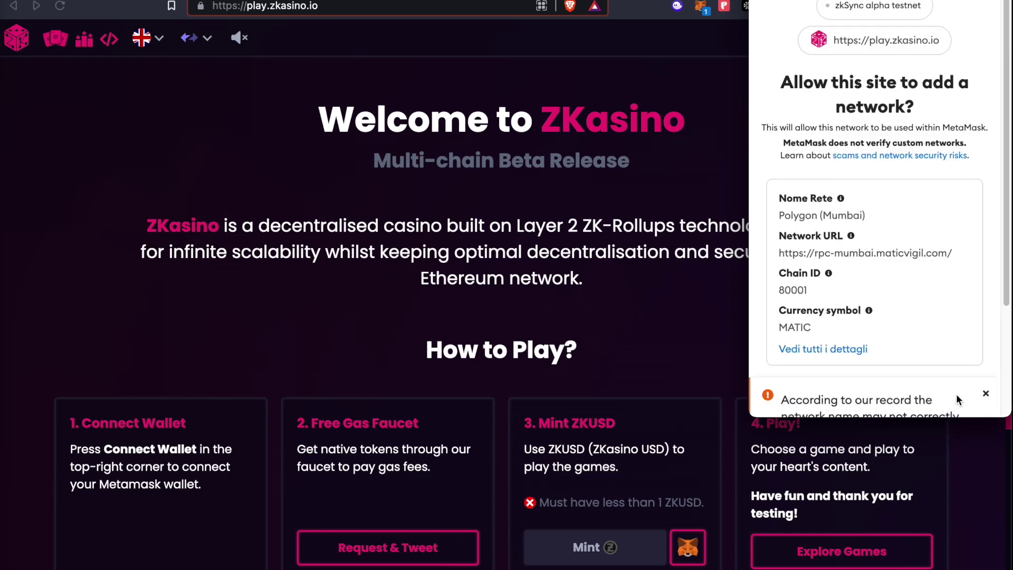
scroll(954, 400, "down", 3)
left_click(966, 380)
left_click(975, 390)
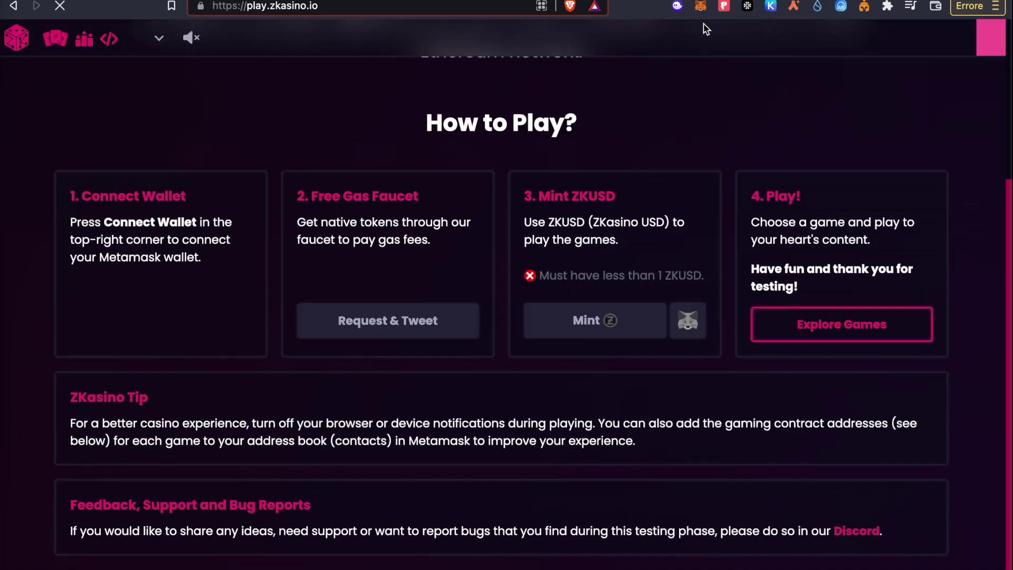
Step: Try to request MATIC Token on Mumbai from the Polygon faucet for the wallet's address, confirming the details and retrying the request
left_click(534, 1)
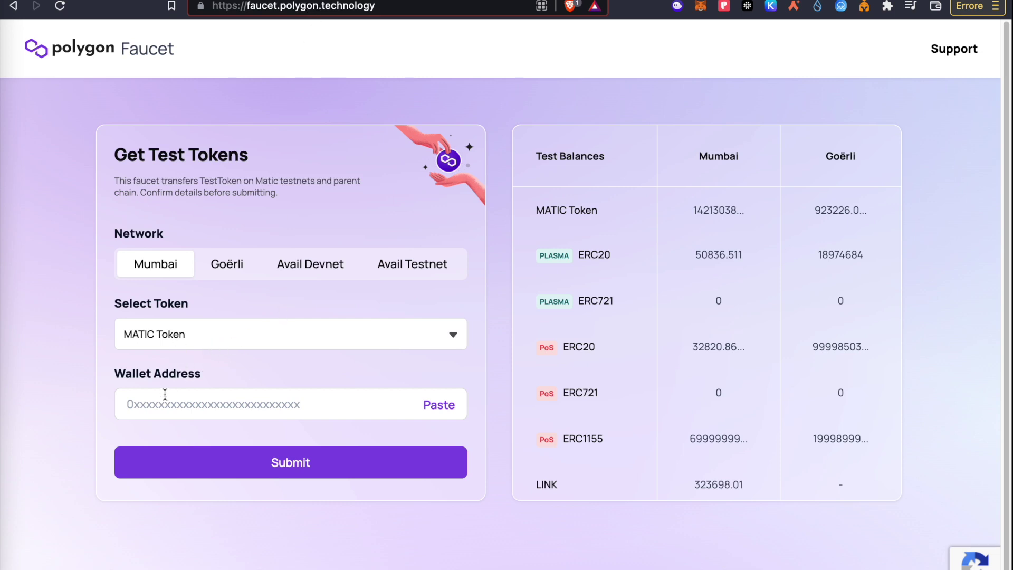
right_click(180, 412)
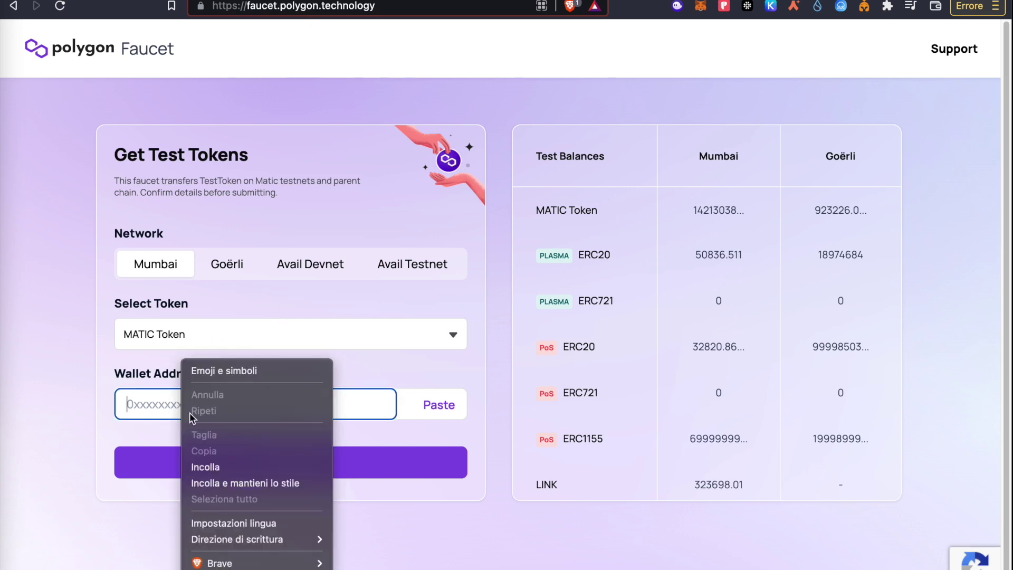
left_click(238, 464)
left_click(300, 472)
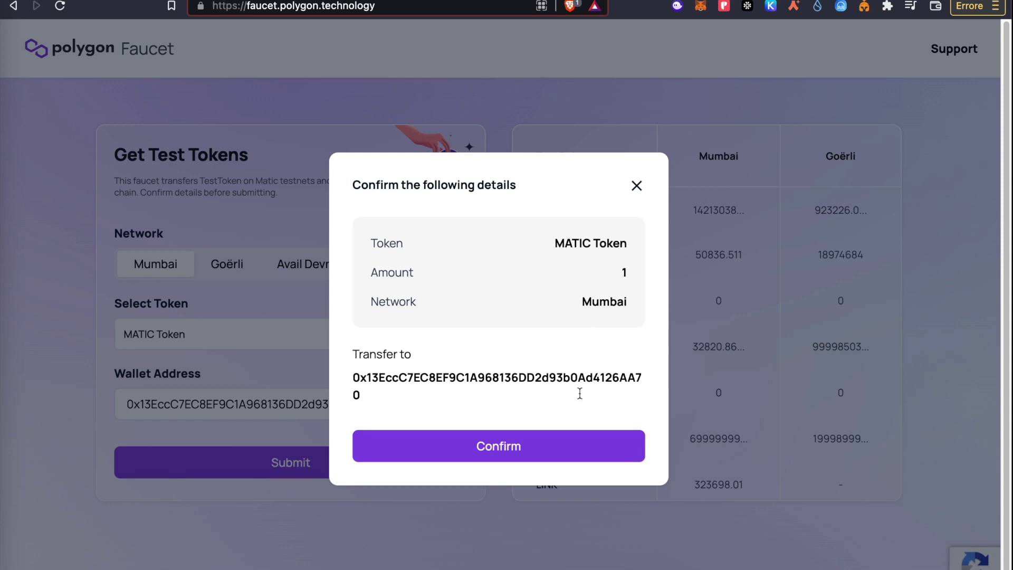
left_click(504, 445)
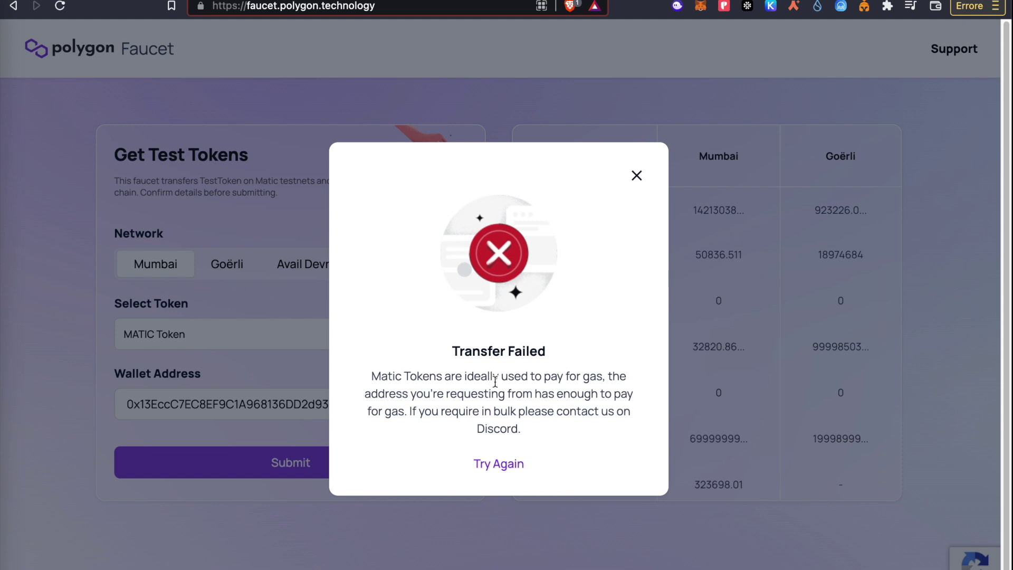
left_click(510, 466)
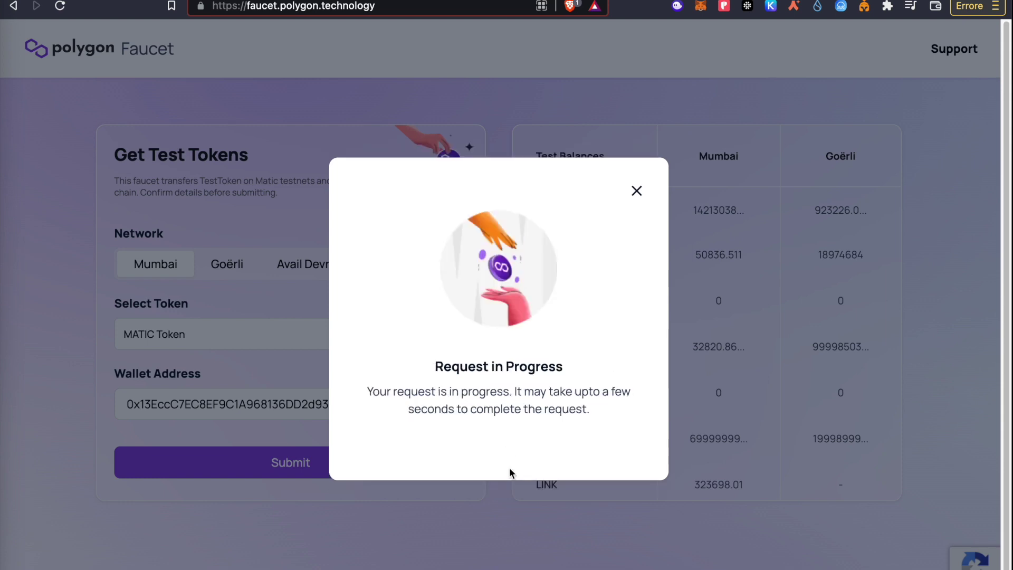
Step: Check the wallet's MATIC balance on Polygon (Mumbai) in MetaMask and close the wallet
left_click(700, 7)
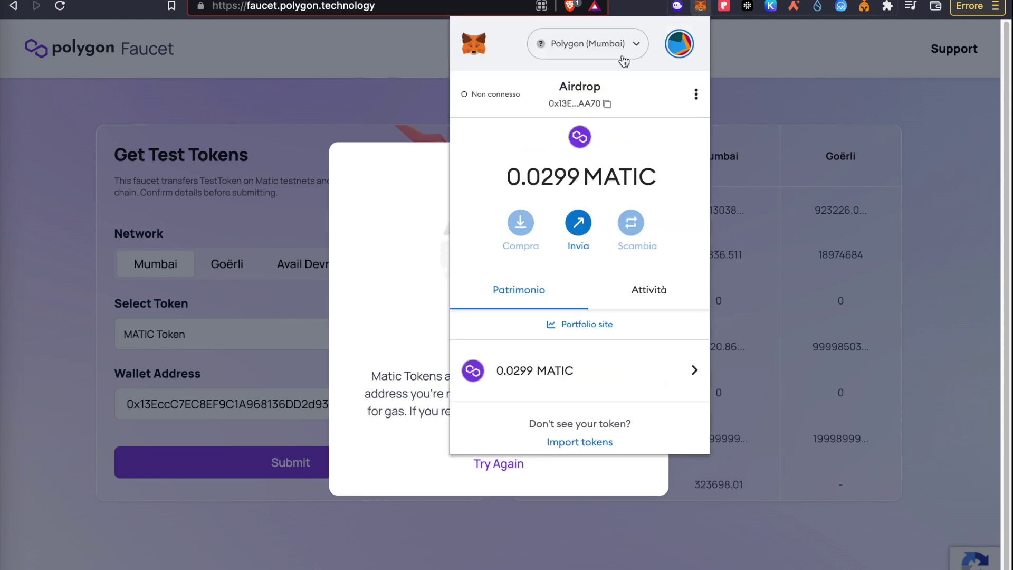
left_click_drag(510, 178, 569, 185)
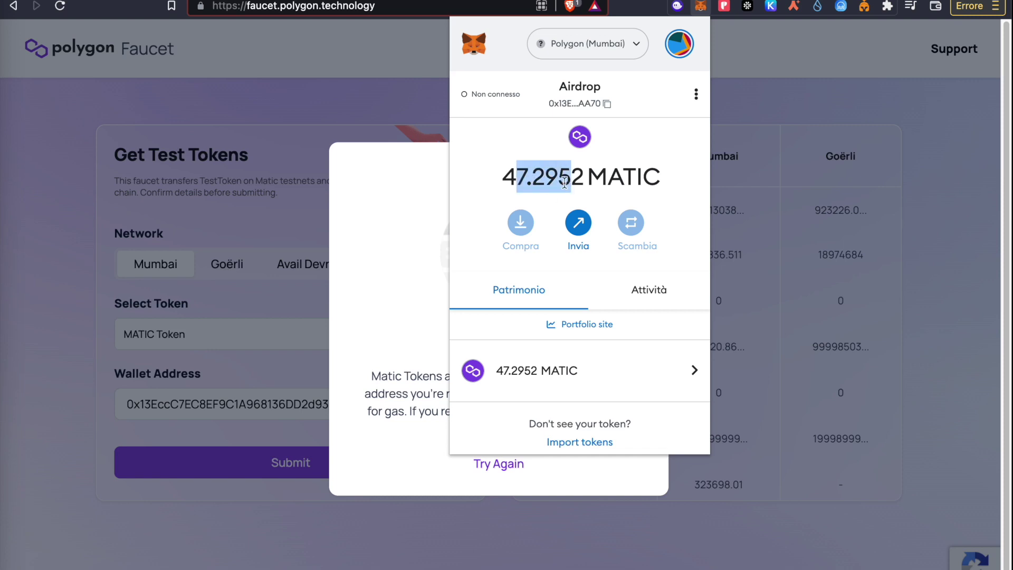
left_click(521, 179)
left_click(376, 57)
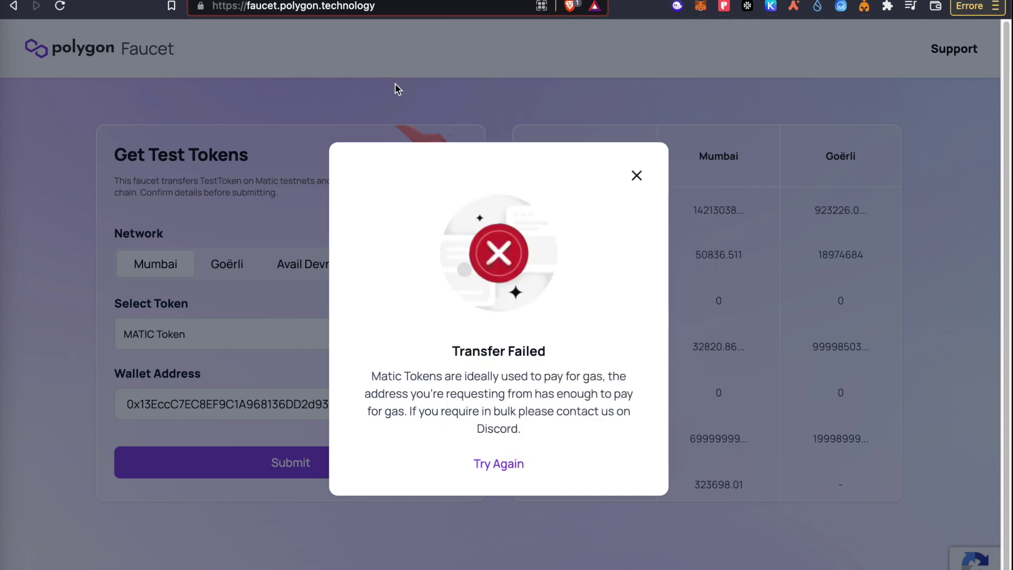
Step: Return to ZKasino, check the ZKUSD balance and open the Dice game from the games collection
key("ctrl+Tab")
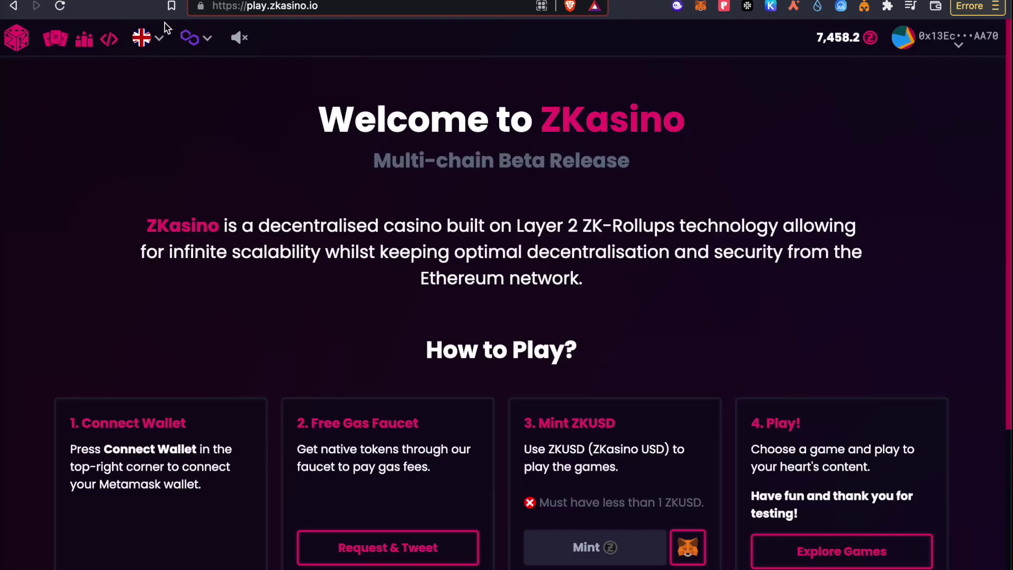
scroll(438, 274, "down", 2)
scroll(443, 273, "up", 2)
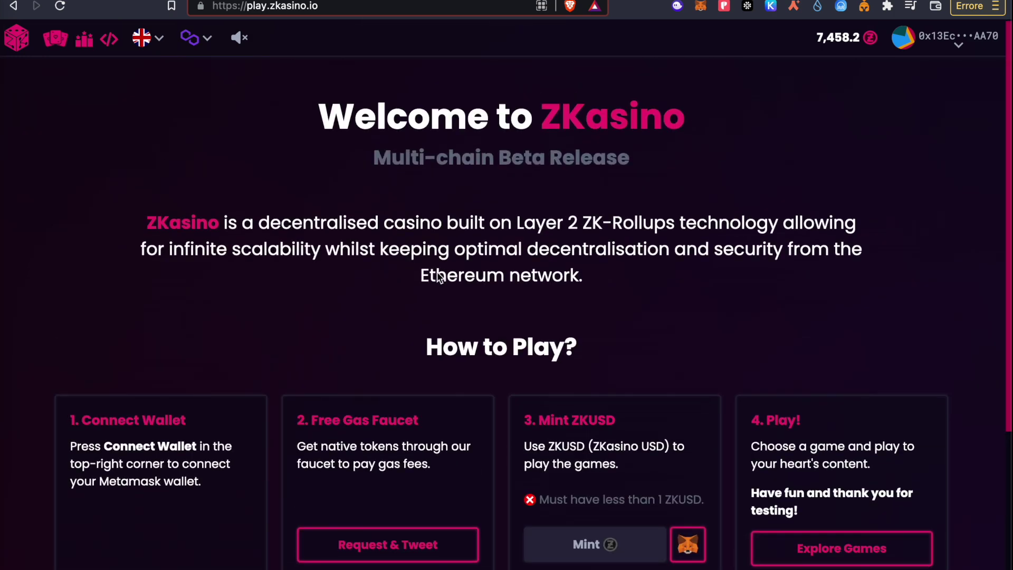
left_click_drag(818, 39, 859, 33)
left_click(810, 199)
left_click(816, 560)
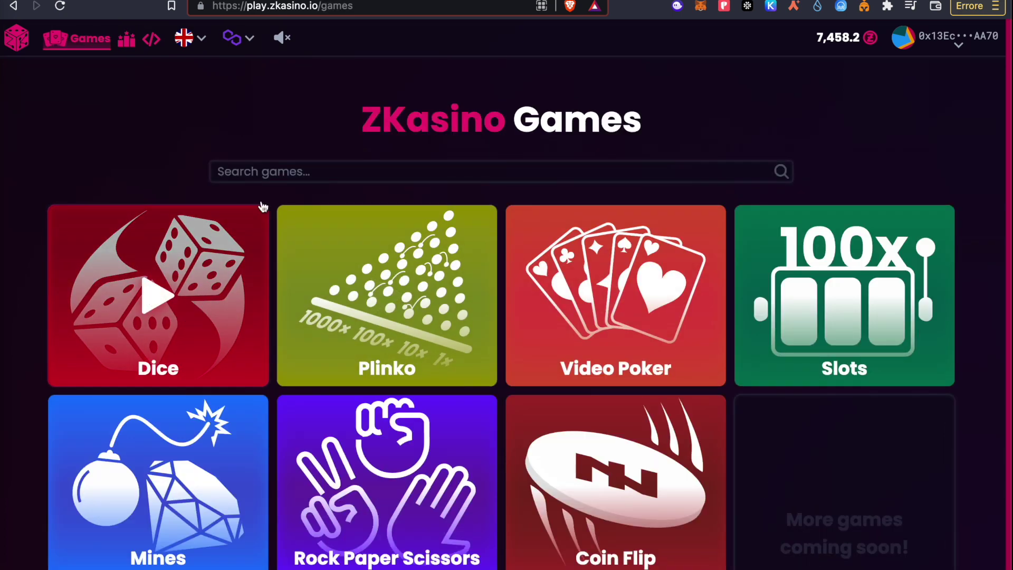
left_click(167, 264)
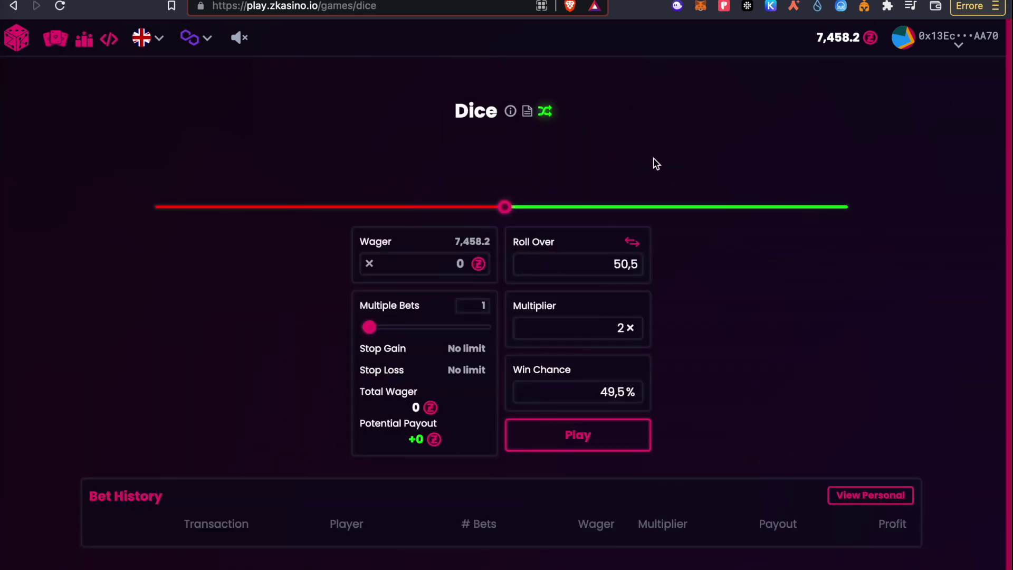
Step: Switch ZKasino's network to Fantom (Testnet)
left_click(191, 37)
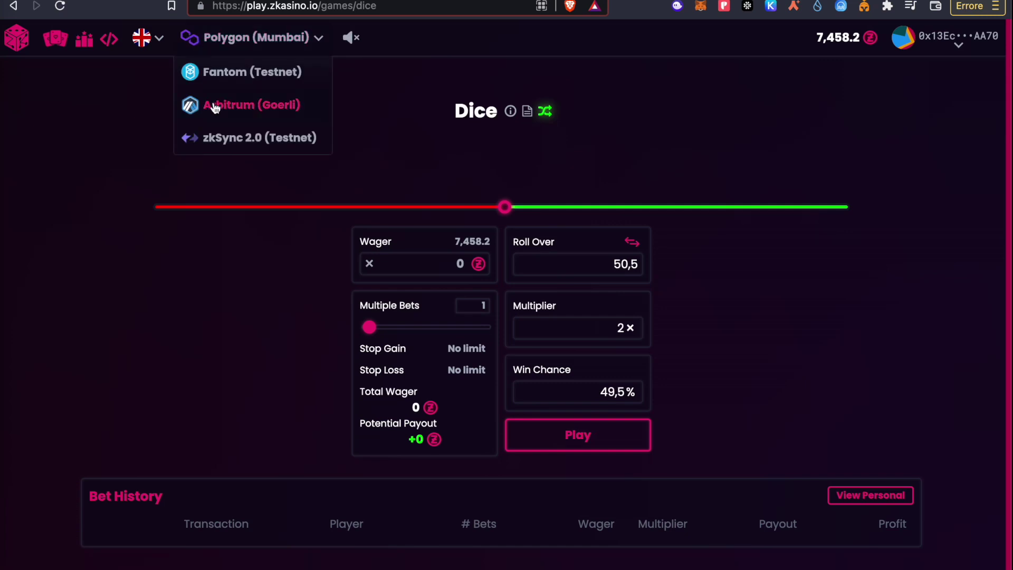
left_click(222, 73)
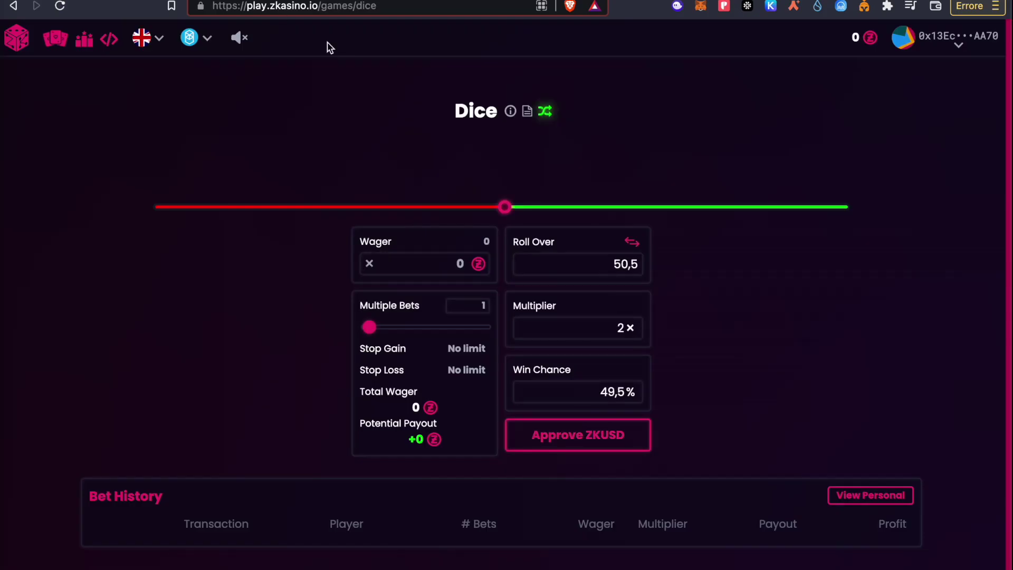
left_click(199, 42)
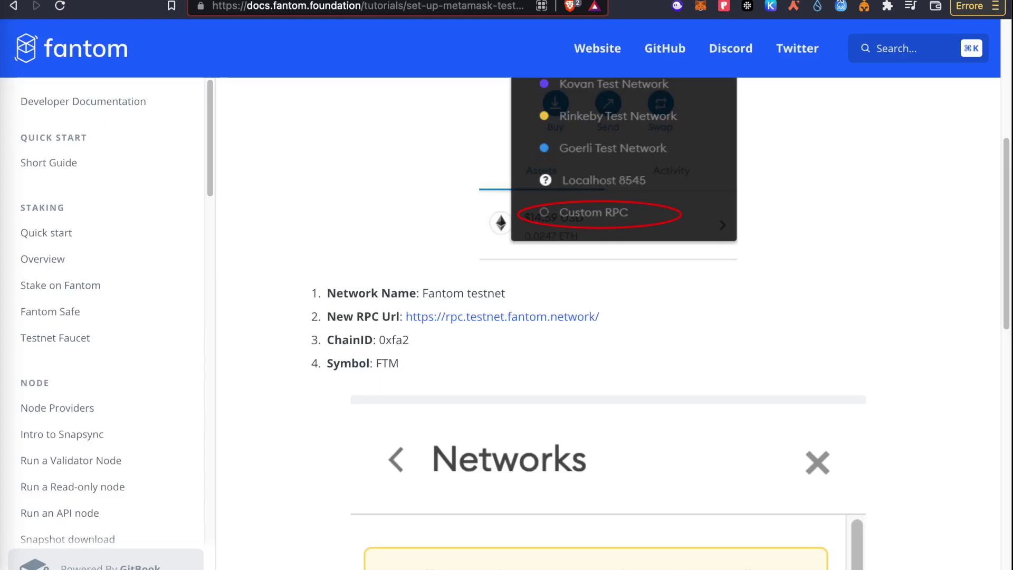
Step: Request testnet FTM from the Fantom Testnet Opera Faucet for the wallet's address, completing the robot check
scroll(583, 329, "up", 1)
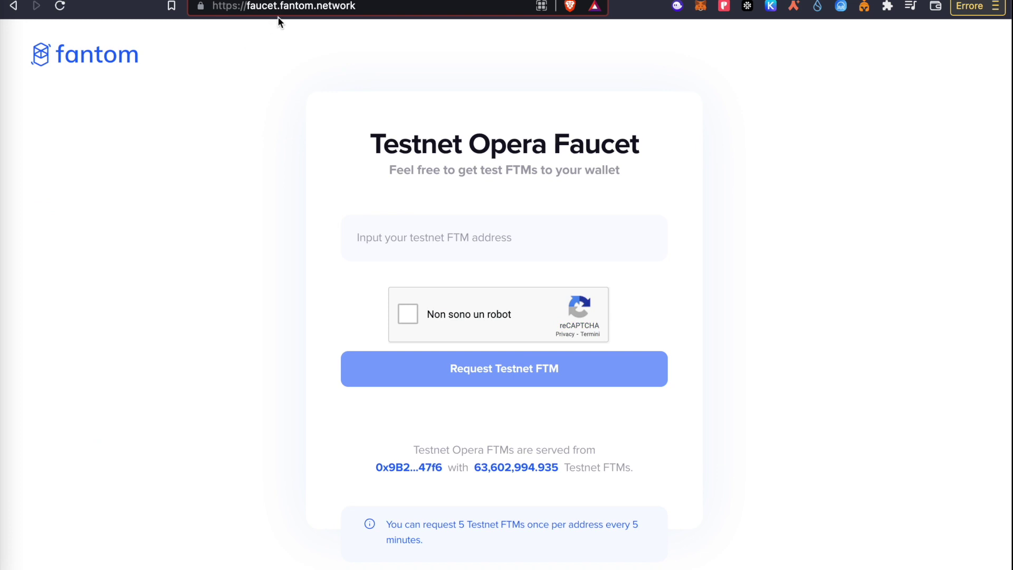
right_click(397, 235)
left_click(471, 345)
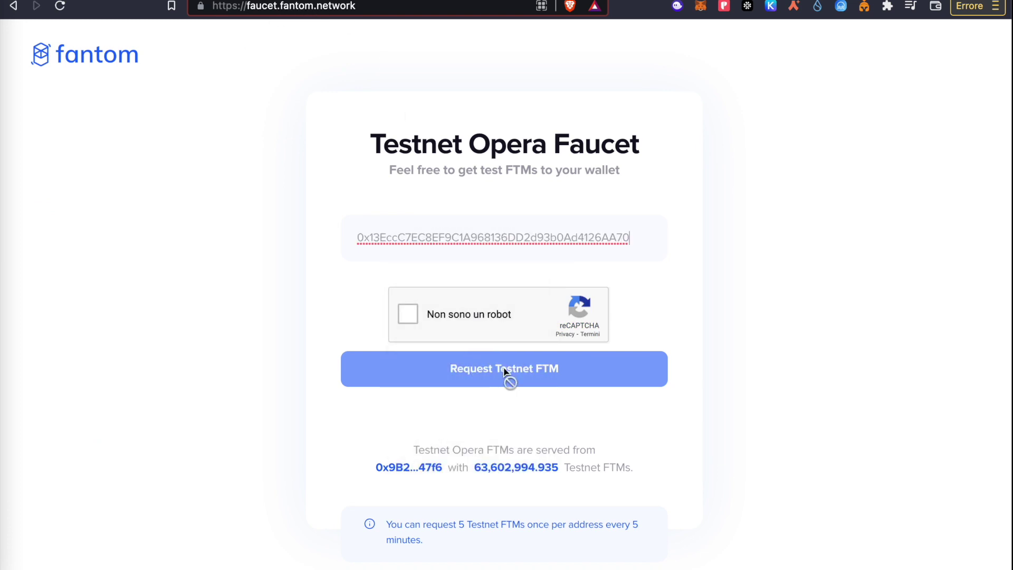
left_click(408, 315)
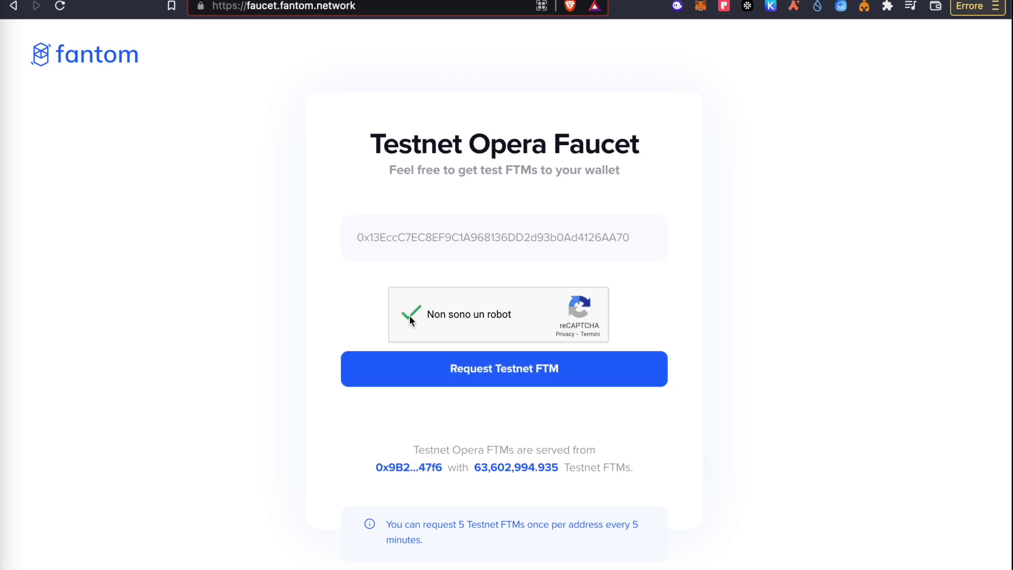
left_click(498, 369)
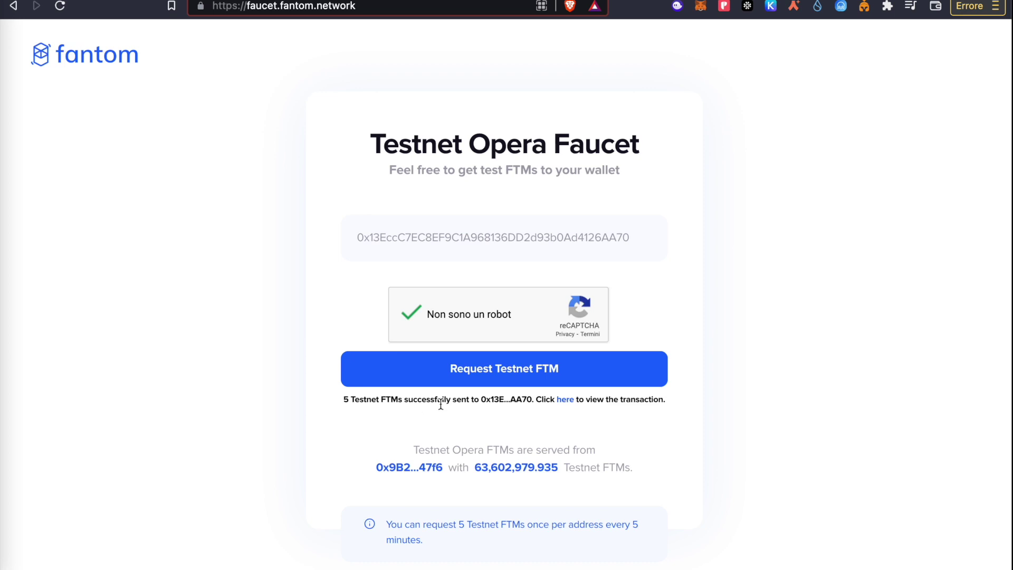
left_click_drag(469, 399, 505, 401)
left_click(545, 401)
Step: Return to ZKasino, review the available networks and open the games collection
key("ctrl+Tab")
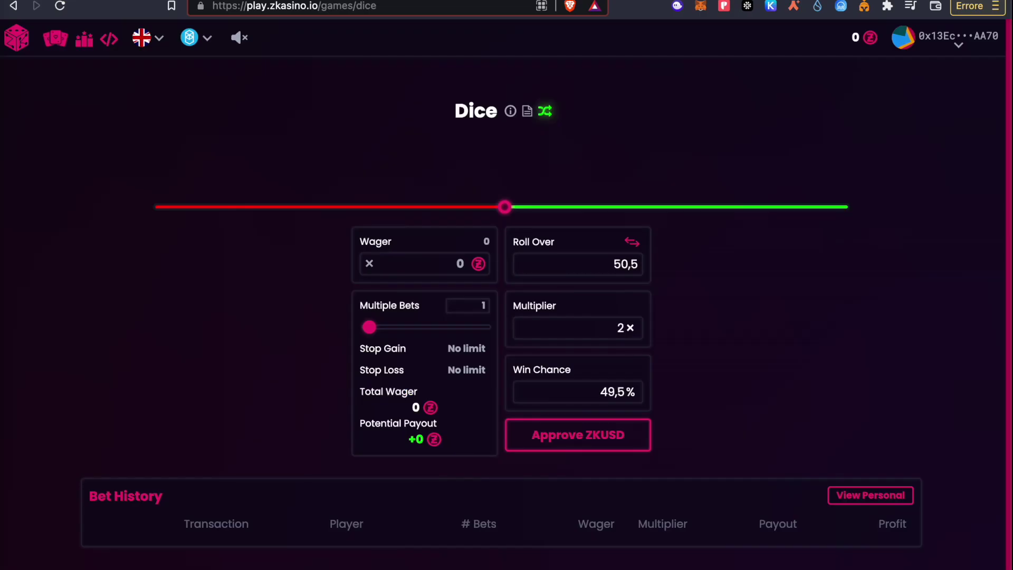
left_click(206, 42)
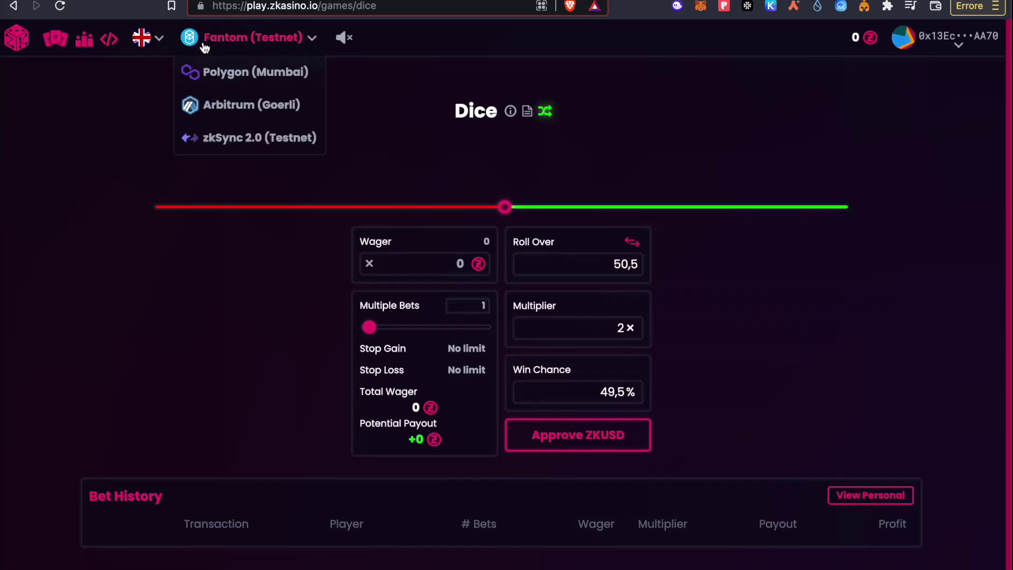
left_click(221, 74)
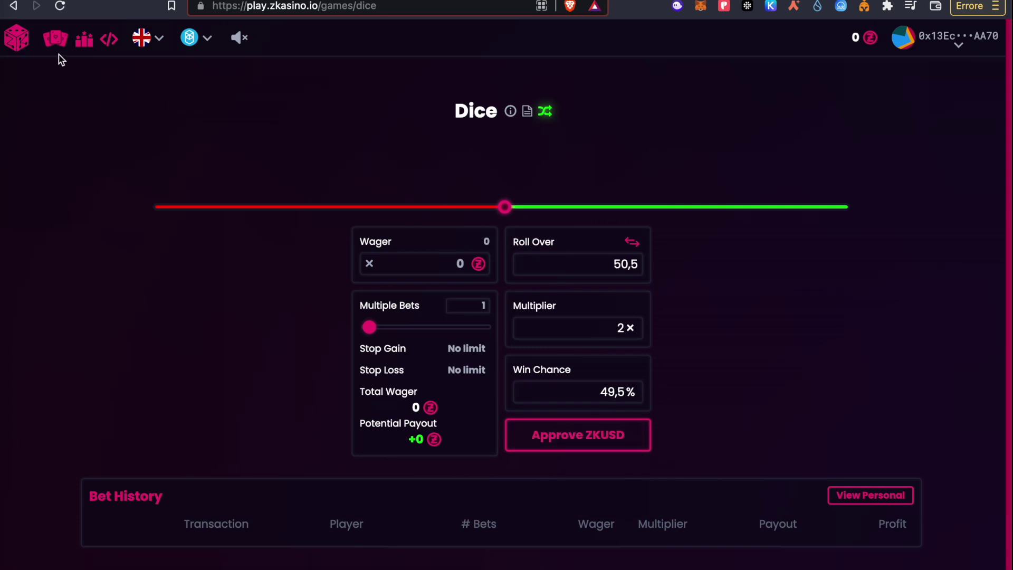
left_click(56, 38)
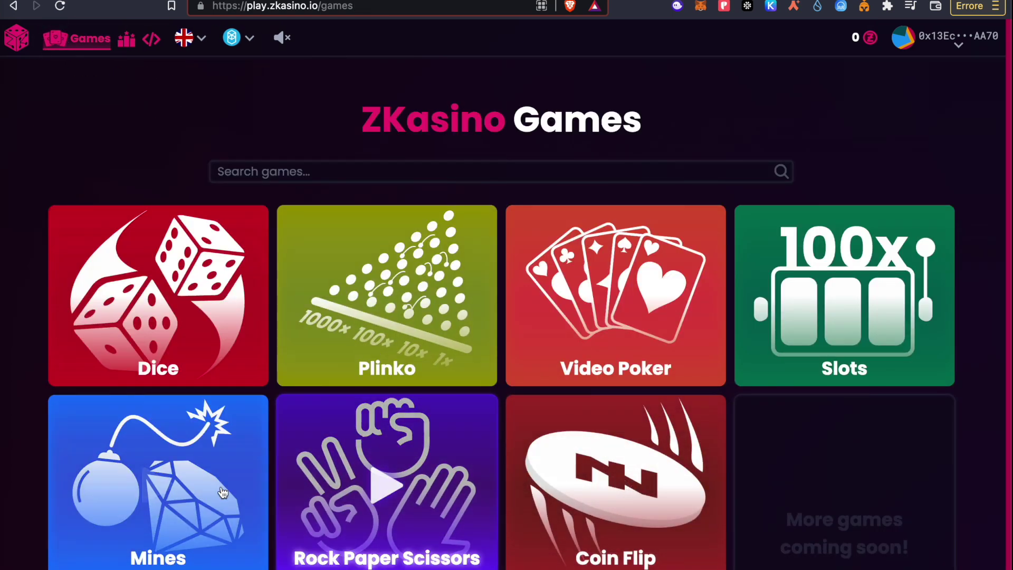